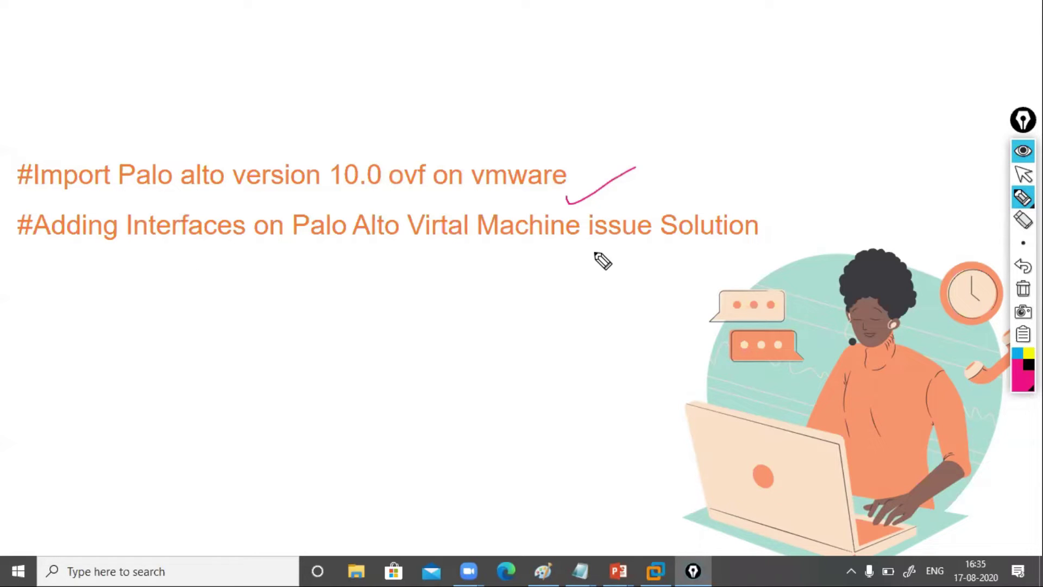
# Tick off the second heading on the slide, then clear the ink and return to pointer mode
pyautogui.moveTo(753, 242)
pyautogui.mouseDown()
pyautogui.moveTo(764, 251)
pyautogui.moveTo(827, 212)
pyautogui.mouseUp()
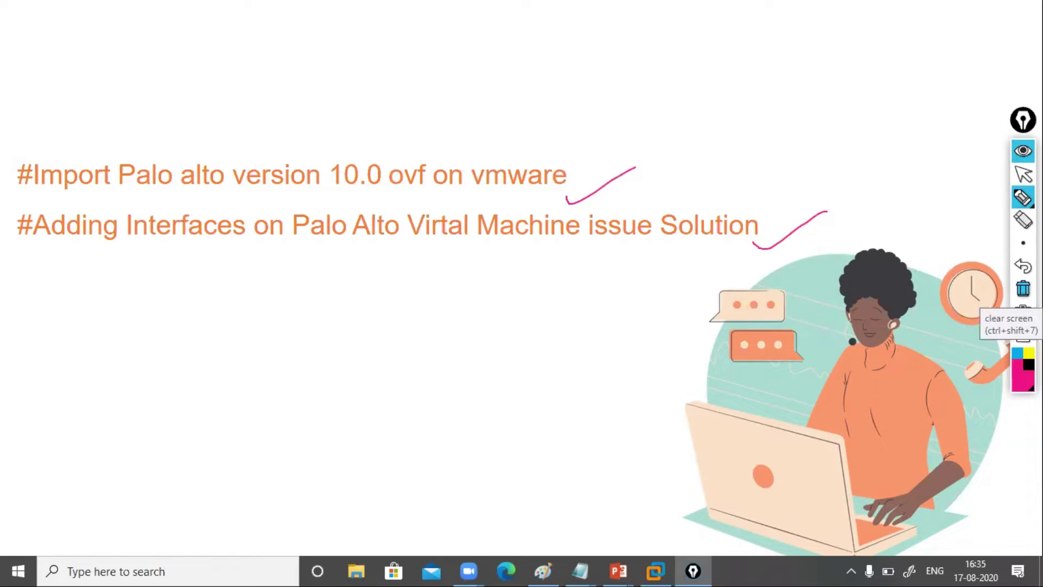
pyautogui.click(1023, 288)
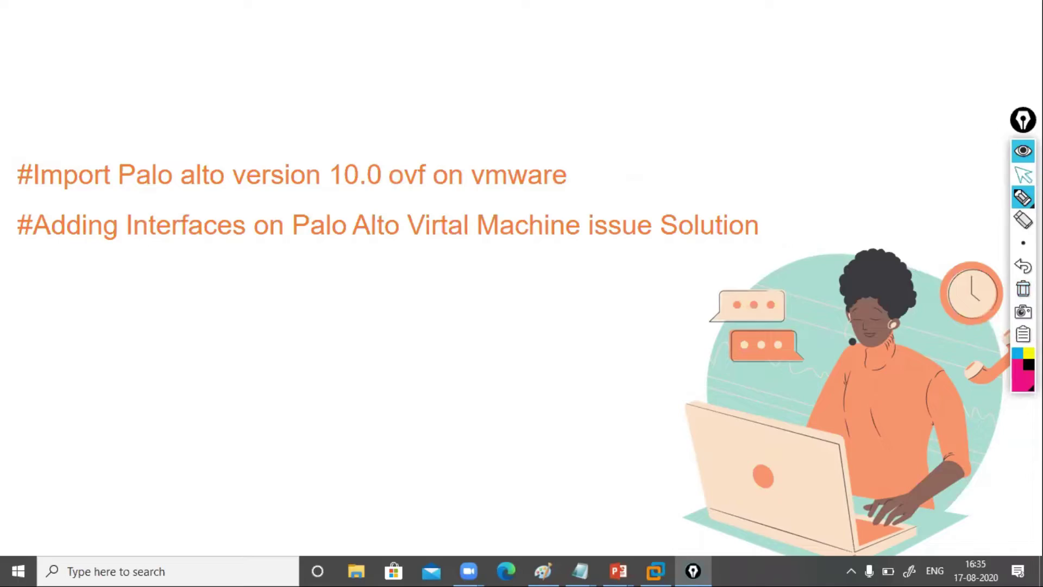
pyautogui.click(1023, 174)
# Import PA-VM-ESX-10.0.0.ova into VMware Workstation, keeping the name PA-VM-ESX-10.0.0
pyautogui.click(779, 235)
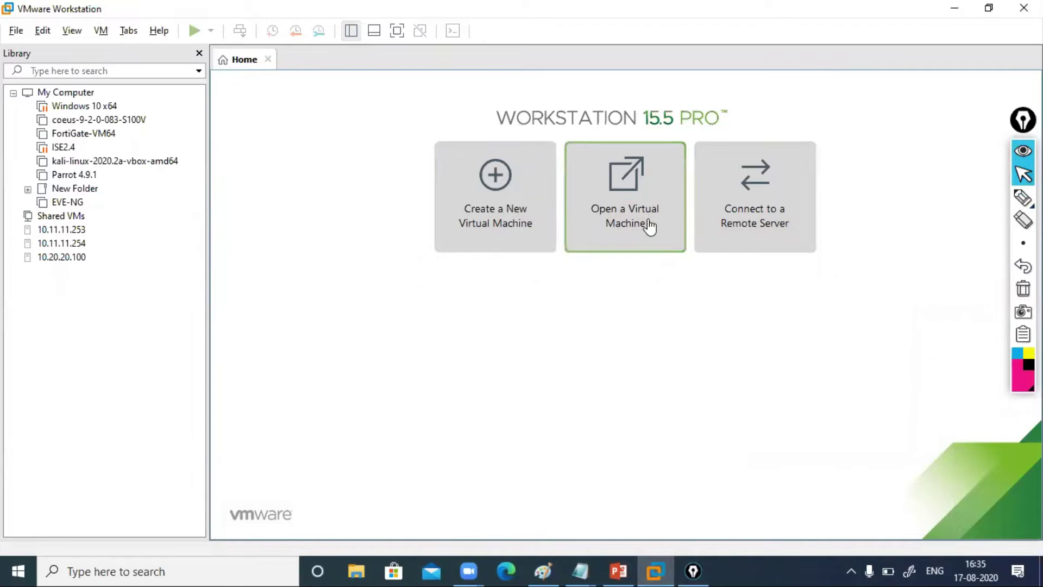
pyautogui.click(630, 234)
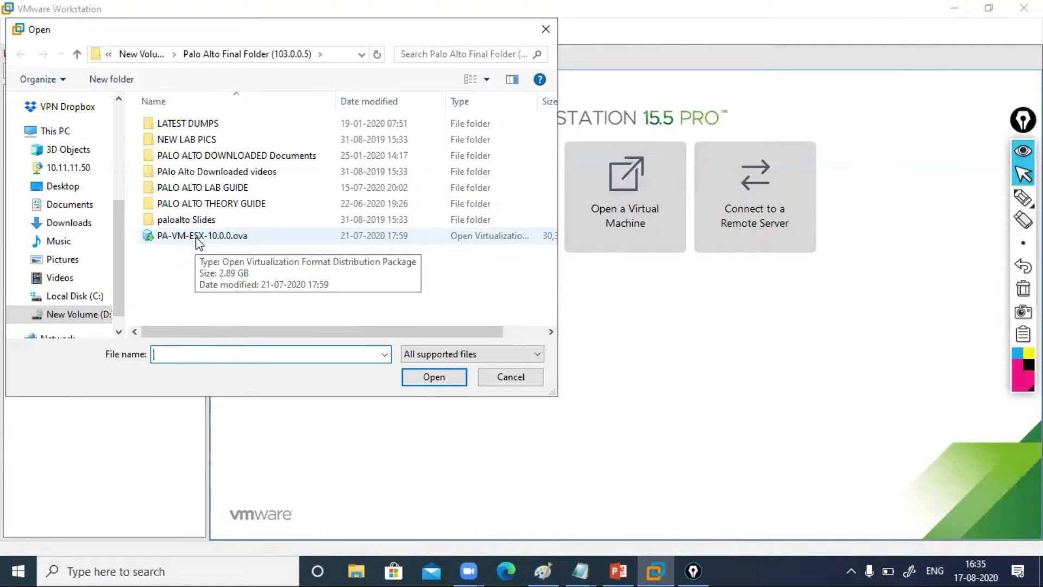
pyautogui.doubleClick(200, 236)
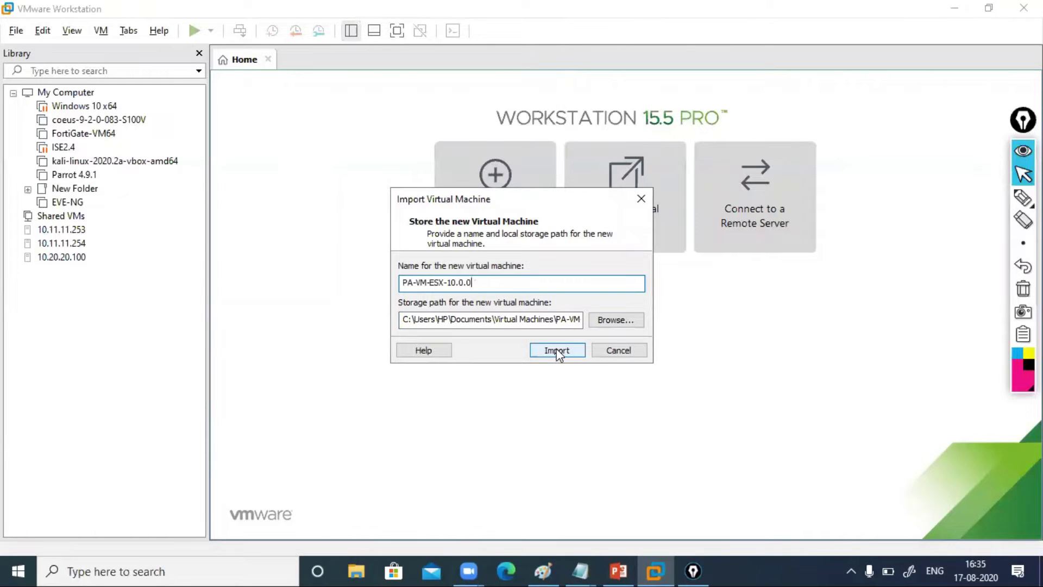
pyautogui.click(555, 351)
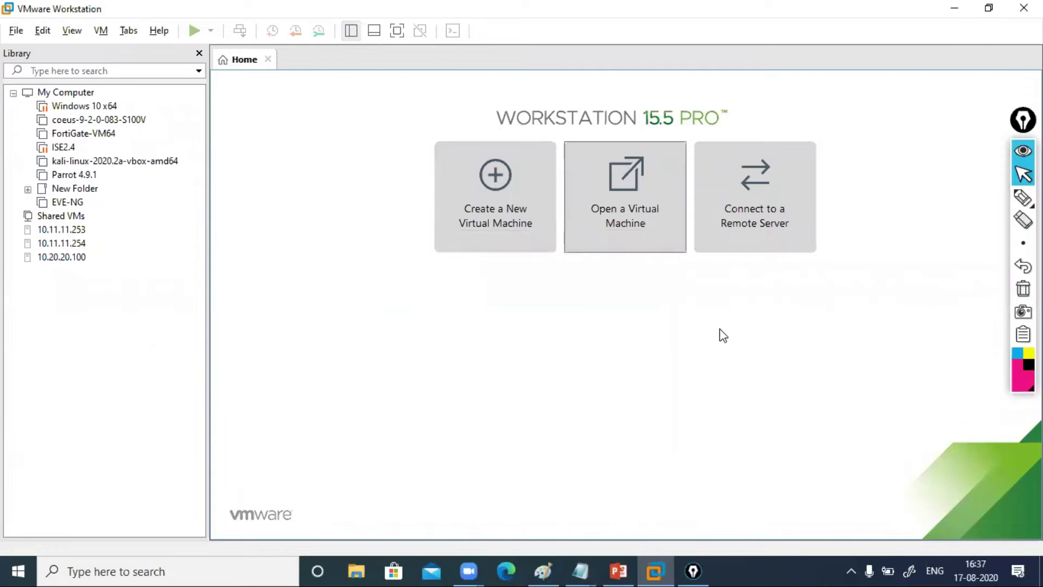
pyautogui.moveTo(1023, 242)
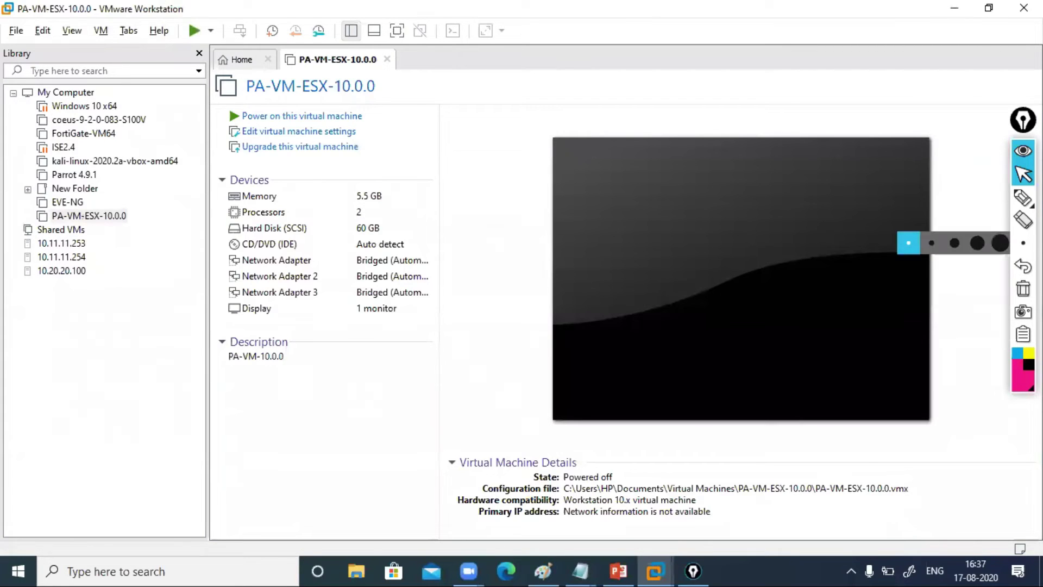
pyautogui.click(1023, 197)
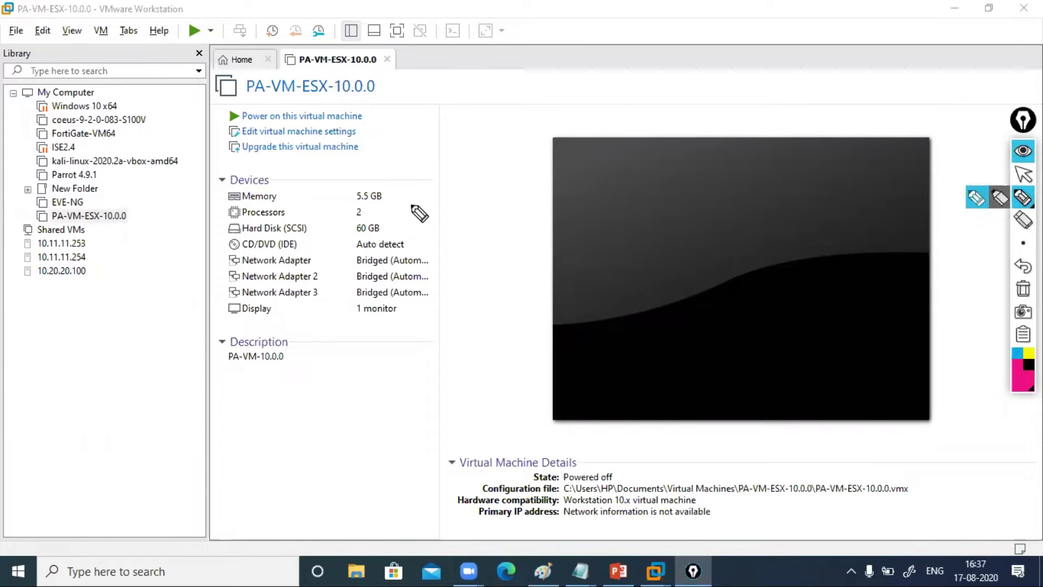
pyautogui.moveTo(394, 198); pyautogui.dragTo(462, 158)
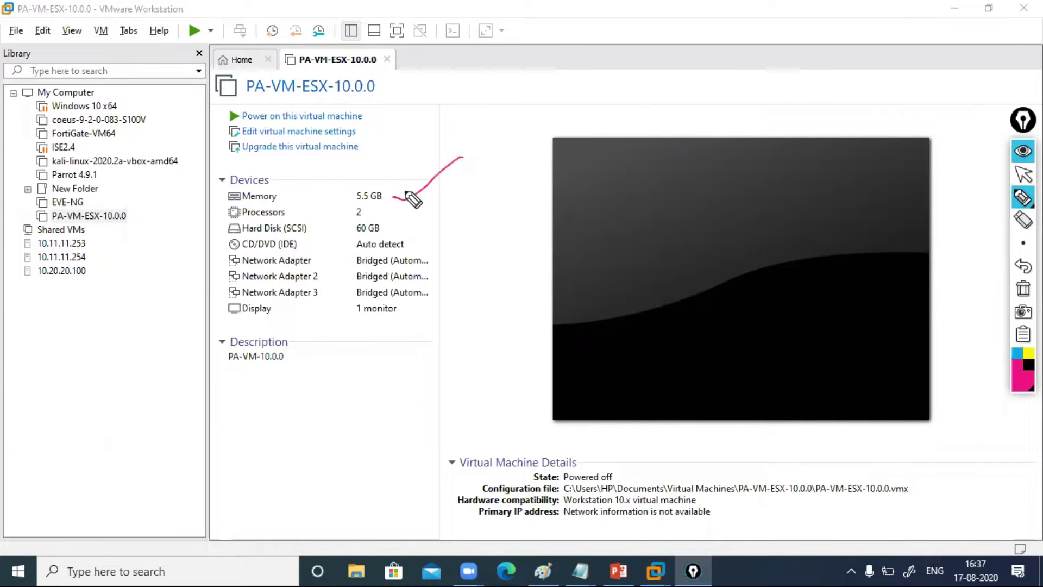
pyautogui.moveTo(360, 216)
pyautogui.mouseDown()
pyautogui.moveTo(408, 199)
pyautogui.moveTo(433, 223)
pyautogui.mouseUp()
pyautogui.moveTo(221, 251)
pyautogui.mouseDown()
pyautogui.moveTo(216, 315)
pyautogui.moveTo(247, 307)
pyautogui.mouseUp()
pyautogui.moveTo(216, 251); pyautogui.dragTo(368, 246)
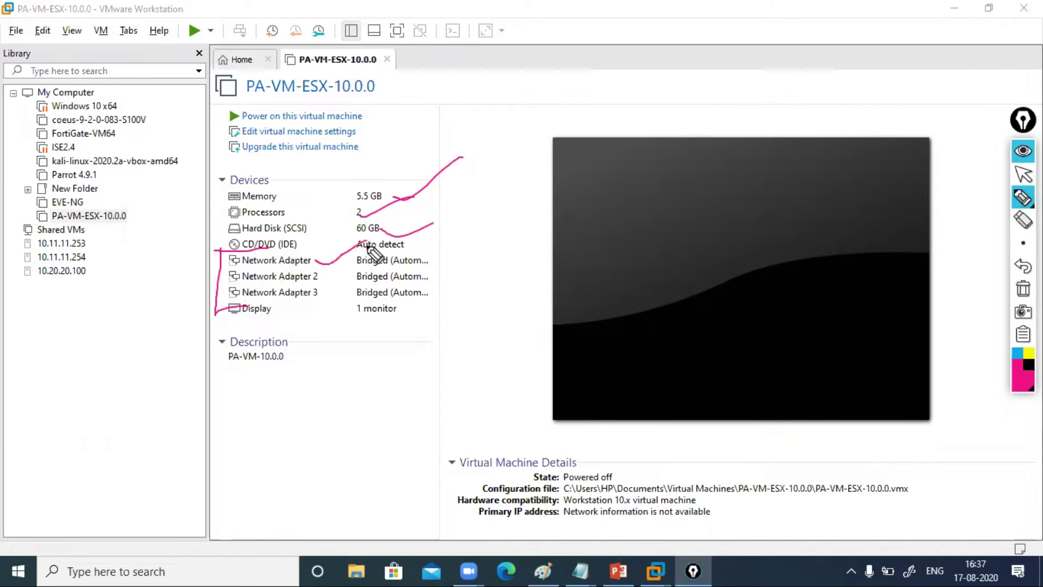
pyautogui.click(1023, 288)
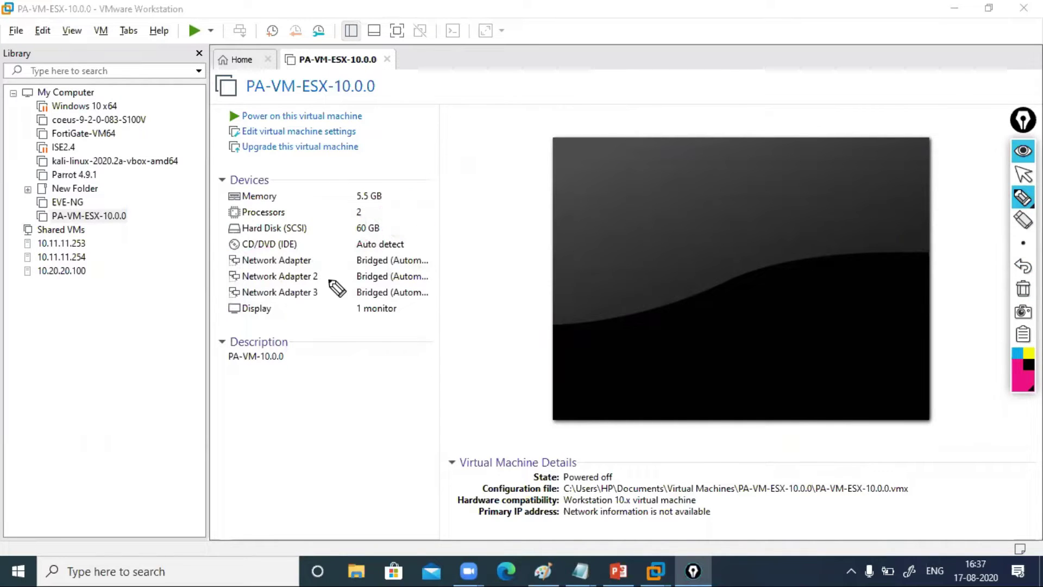
pyautogui.moveTo(318, 261); pyautogui.dragTo(358, 228)
pyautogui.moveTo(325, 281)
pyautogui.mouseDown()
pyautogui.moveTo(336, 278)
pyautogui.moveTo(327, 291)
pyautogui.mouseUp()
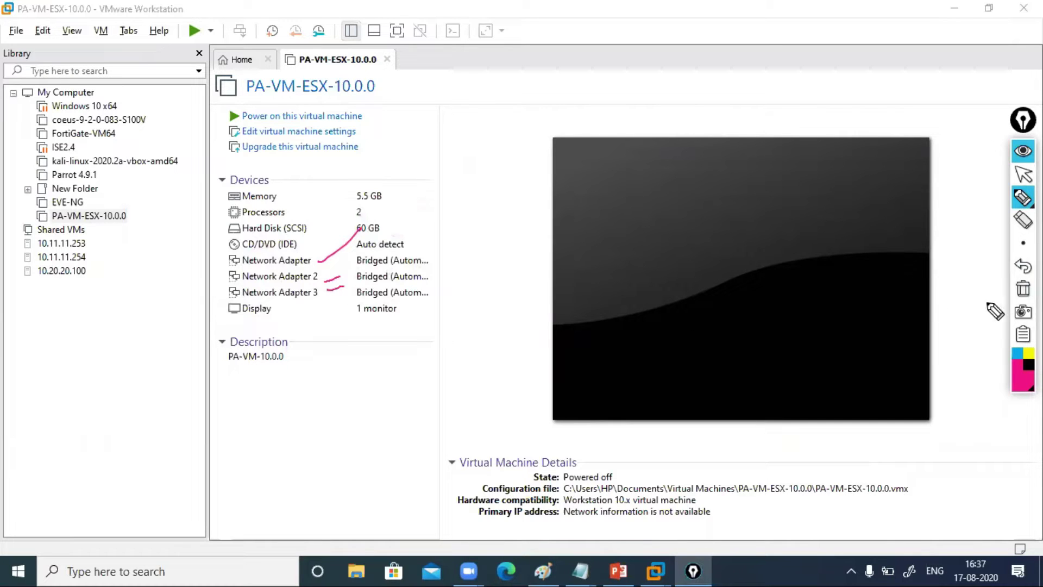
pyautogui.click(1023, 288)
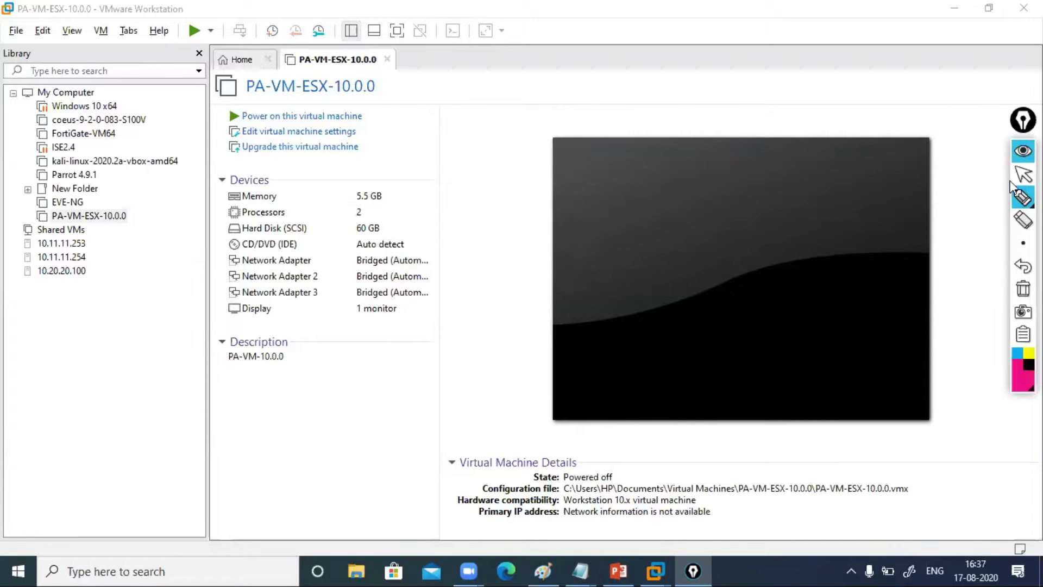
# Power on PA-VM-ESX-10.0.0 and let it boot to the vm login prompt
pyautogui.click(1023, 174)
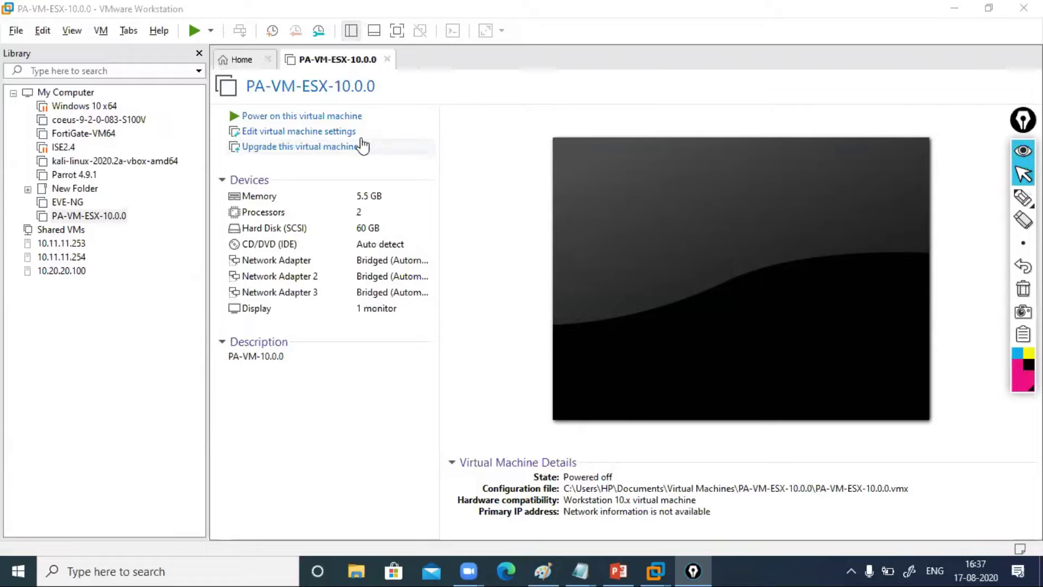
pyautogui.click(338, 119)
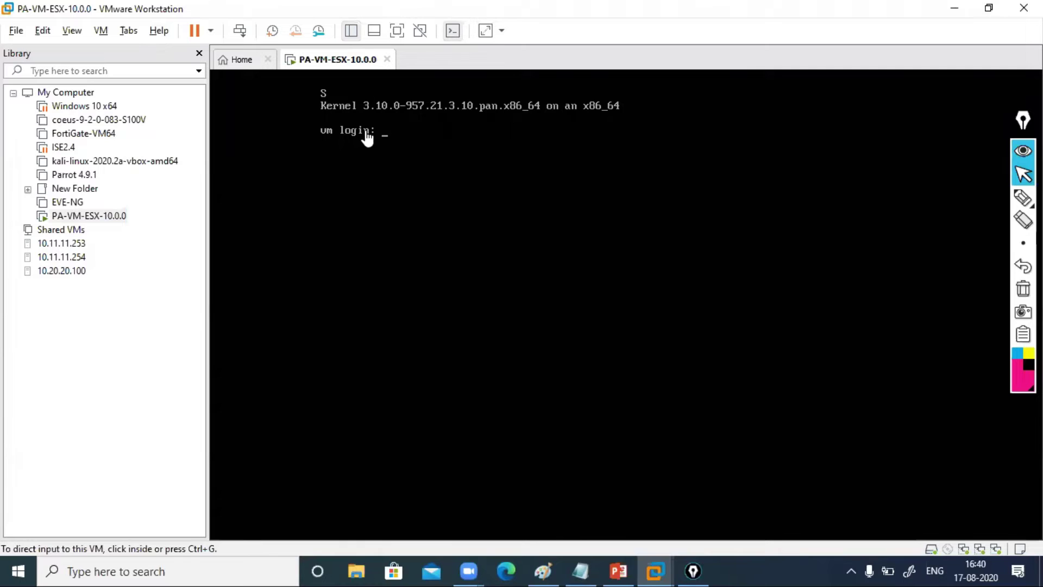
# Look up the login credentials in the notes window, then minimize it
pyautogui.click(392, 136)
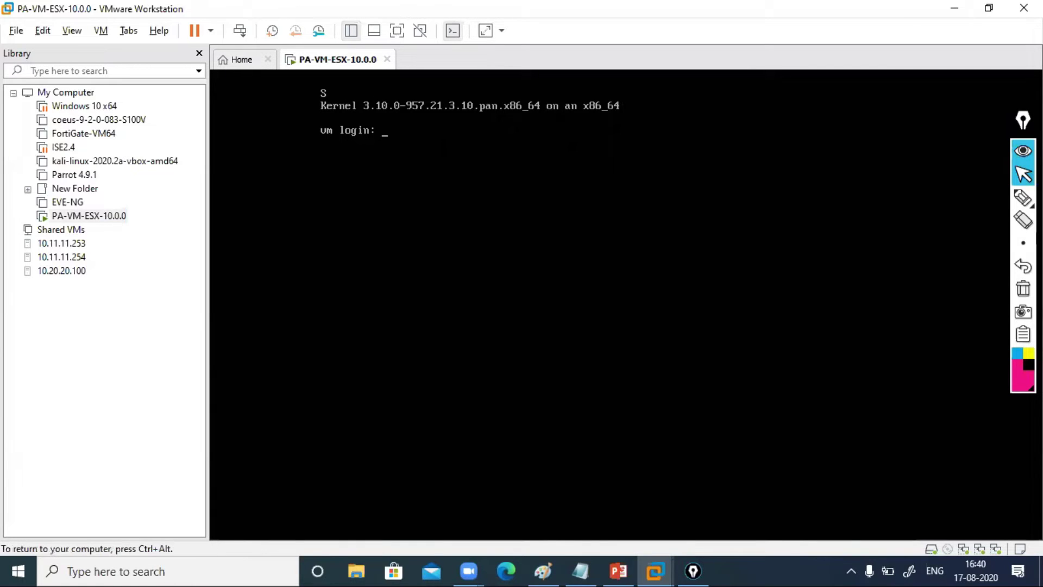
pyautogui.hotkey('ctrl', 'alt')
pyautogui.click(580, 570)
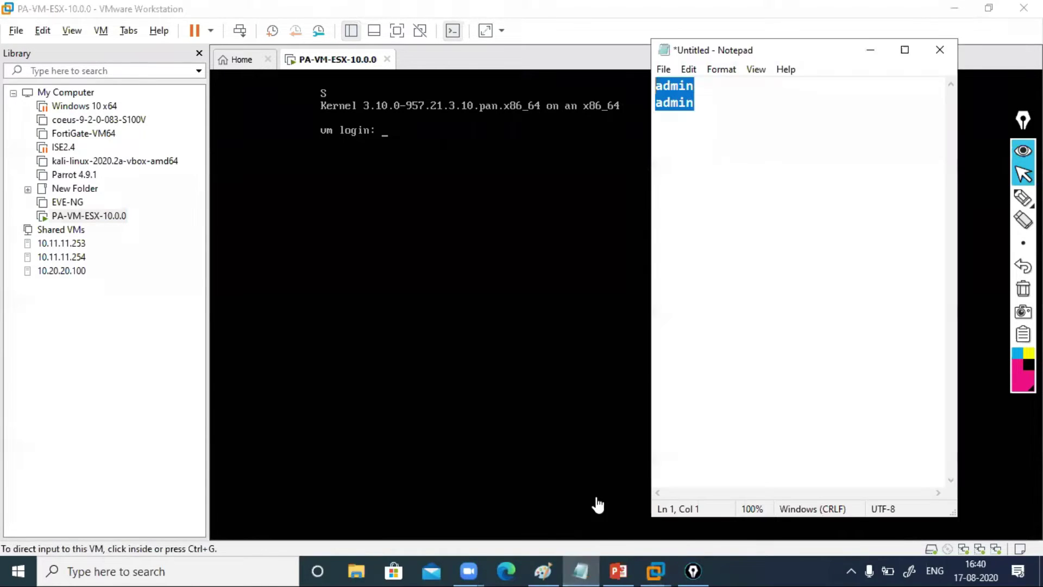
pyautogui.click(705, 155)
pyautogui.hotkey('ctrl', 'a')
pyautogui.click(871, 50)
# Enter admin as the username at the VM console login prompt
pyautogui.click(656, 139)
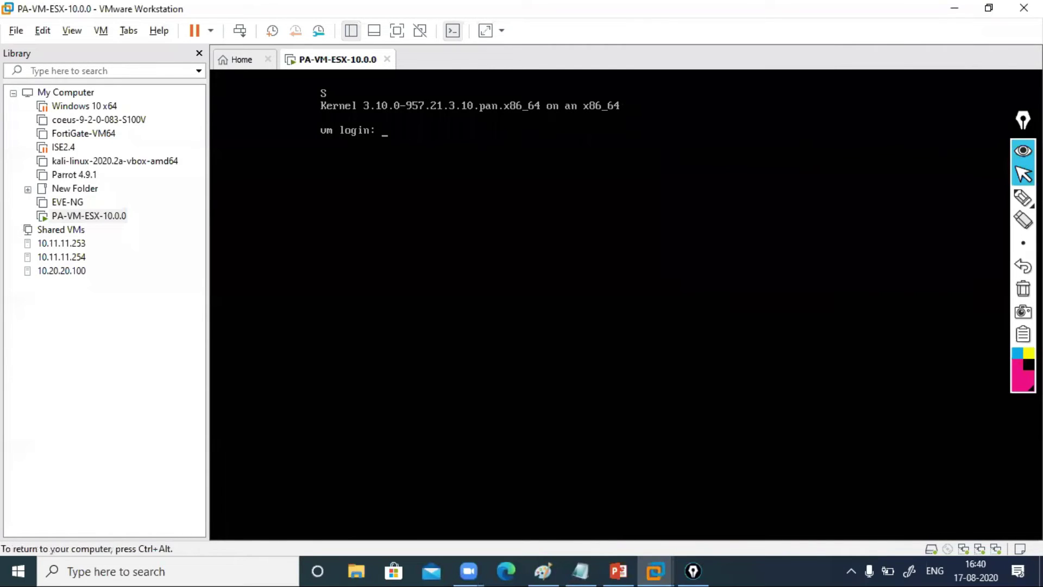
pyautogui.write('admin')
pyautogui.press('Return')
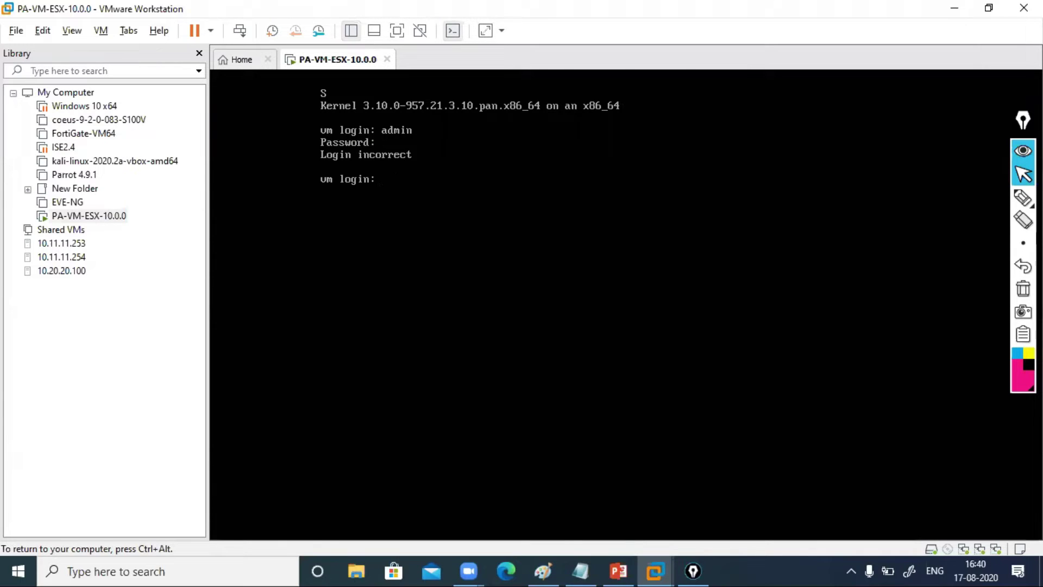
pyautogui.hotkey('ctrl', 'alt')
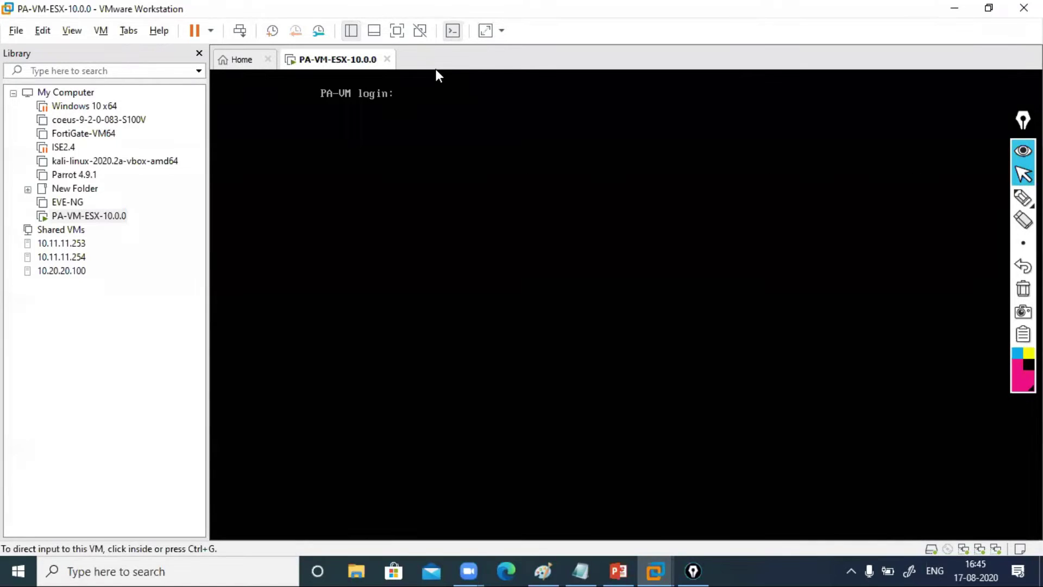
# Log in to the firewall console as admin with the account password
pyautogui.click(489, 131)
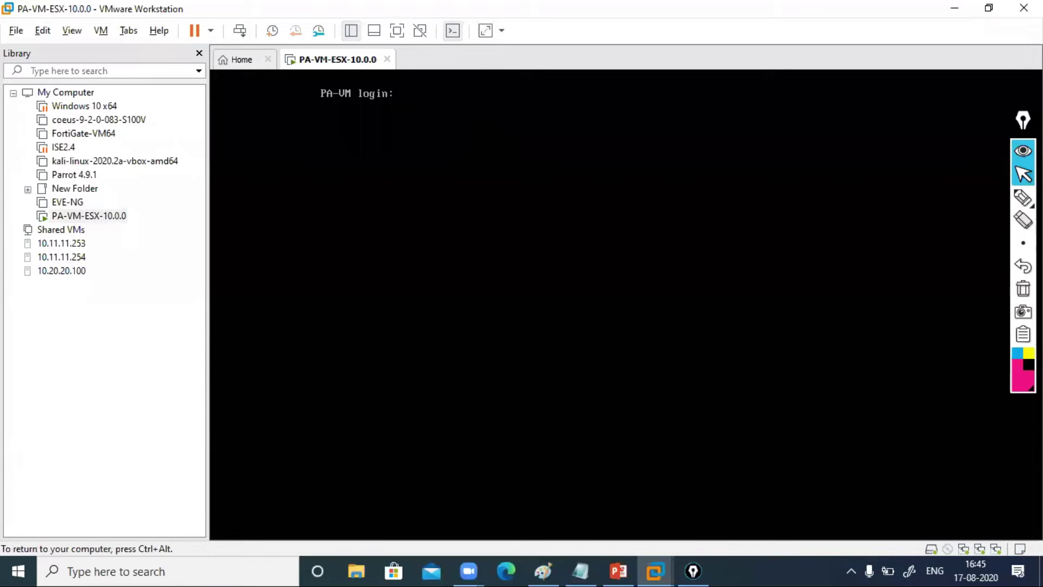
pyautogui.write('admin')
pyautogui.press('Return')
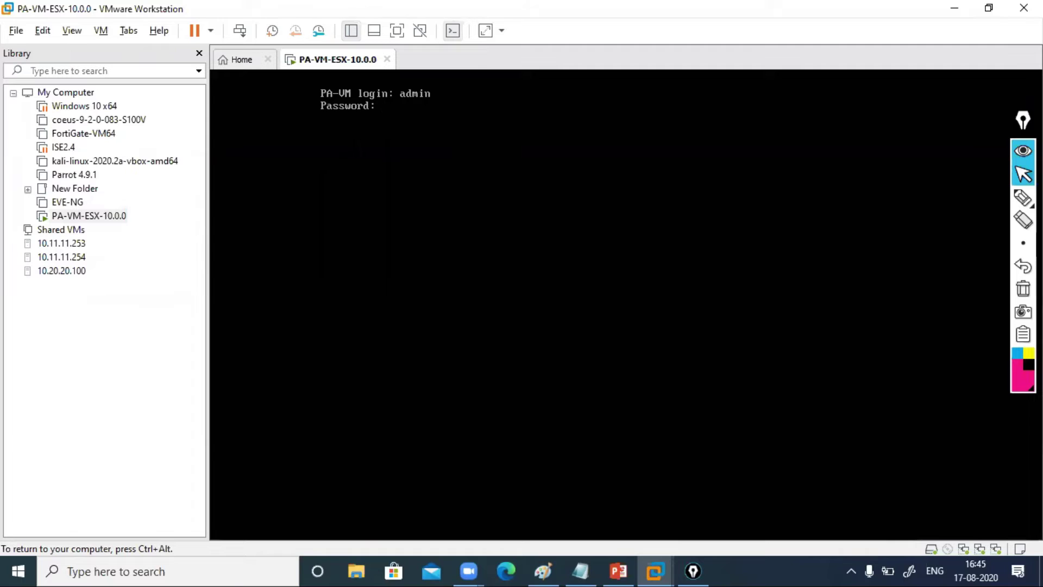
pyautogui.press('Return')
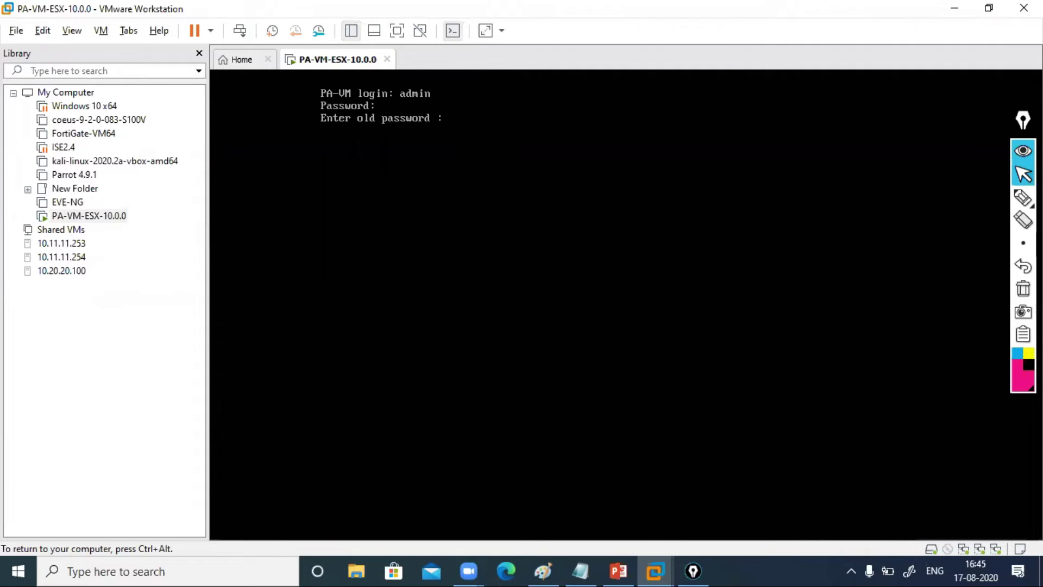
# Replace the old password with a new one entered twice, then type 'show system info'
pyautogui.press('Return')
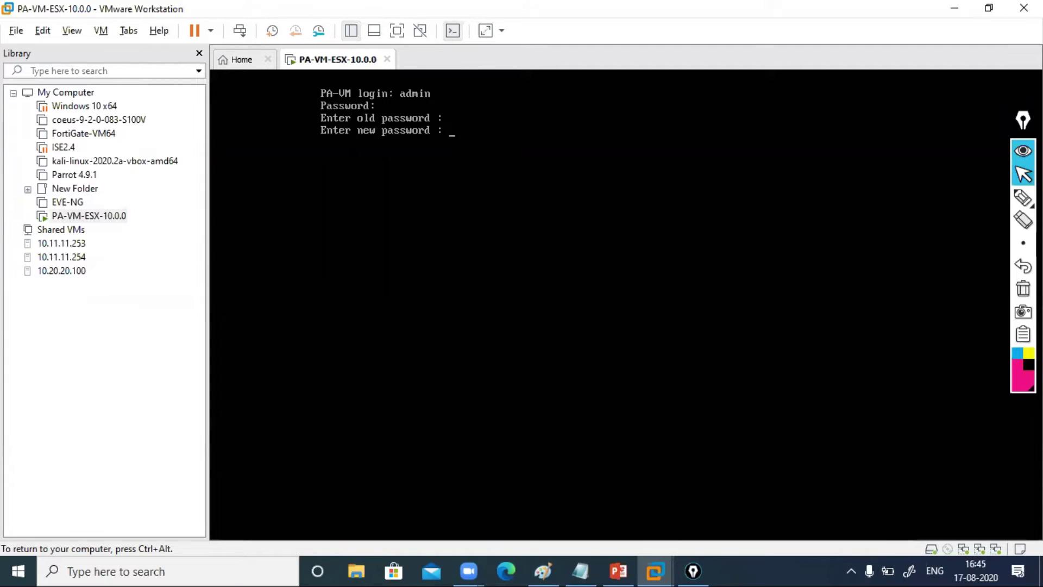
pyautogui.press('Return')
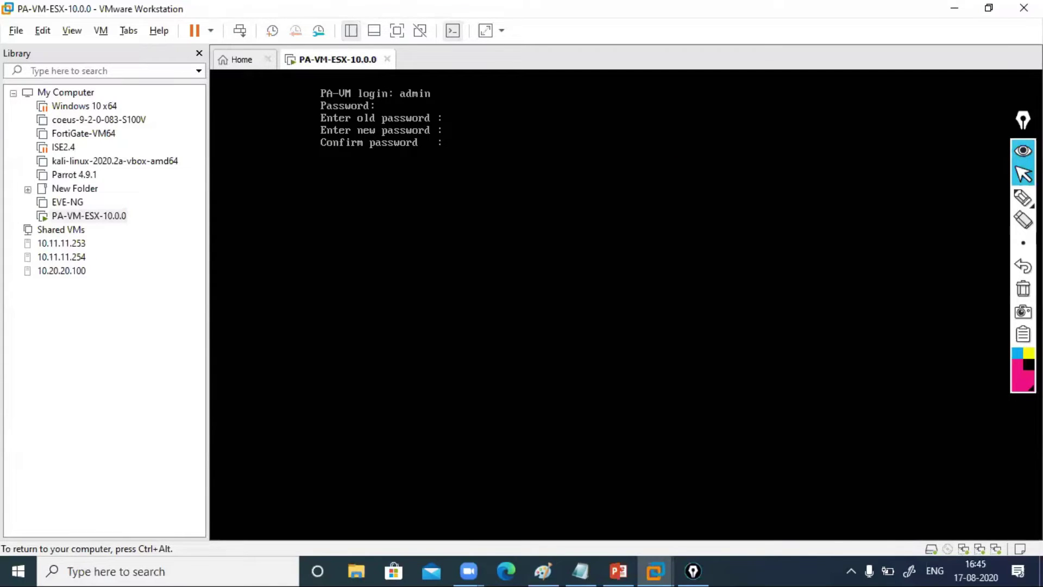
pyautogui.press('Return')
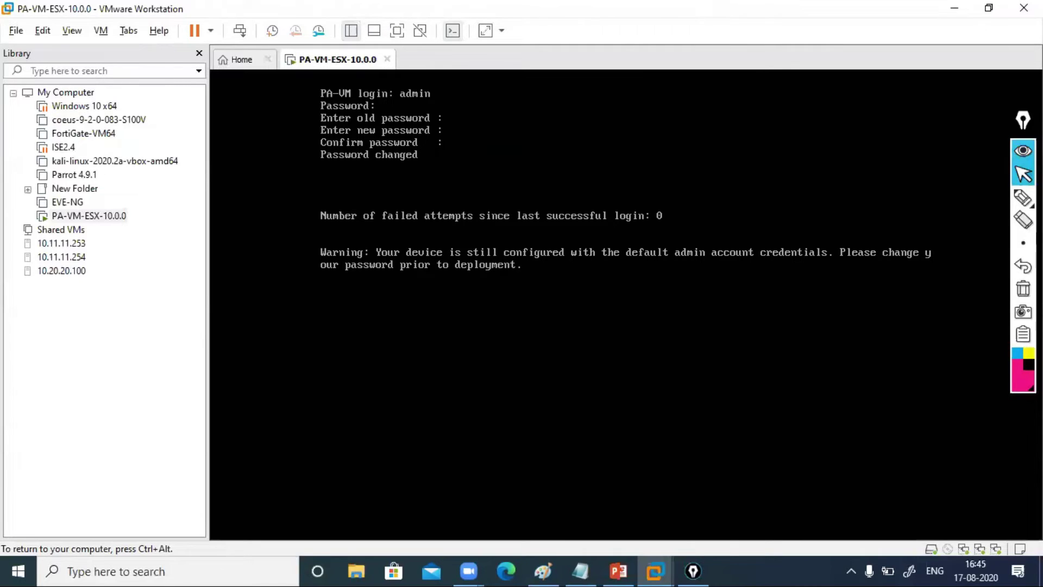
pyautogui.press('Return')
pyautogui.press('Return')
pyautogui.press('Return')
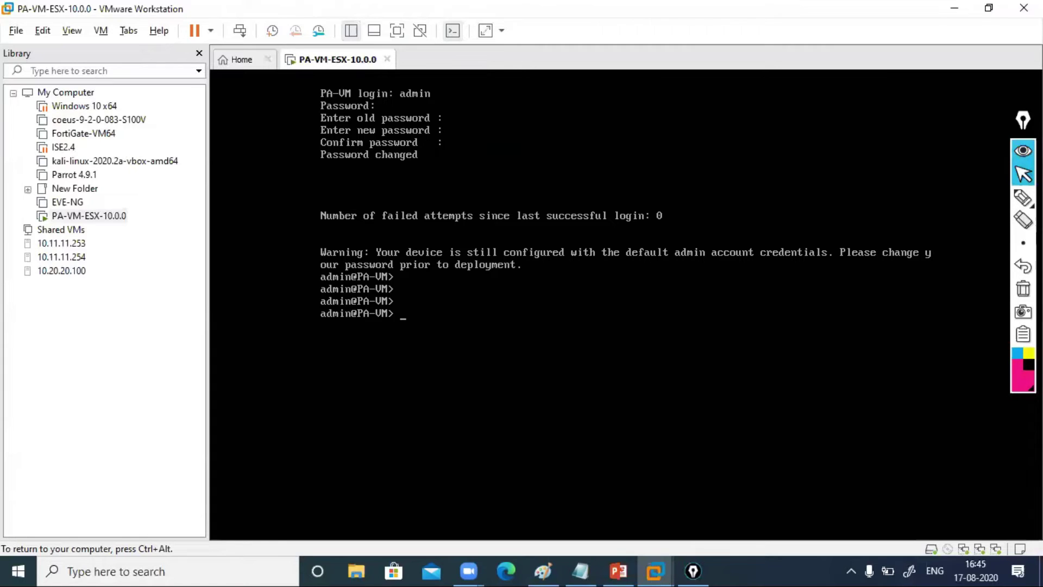
pyautogui.write('show system info')
# Mark the hostname, ip-address, dhcp and sw-version 10.0.0 lines with ink, then clear the annotations
pyautogui.hotkey('ctrl', 'alt')
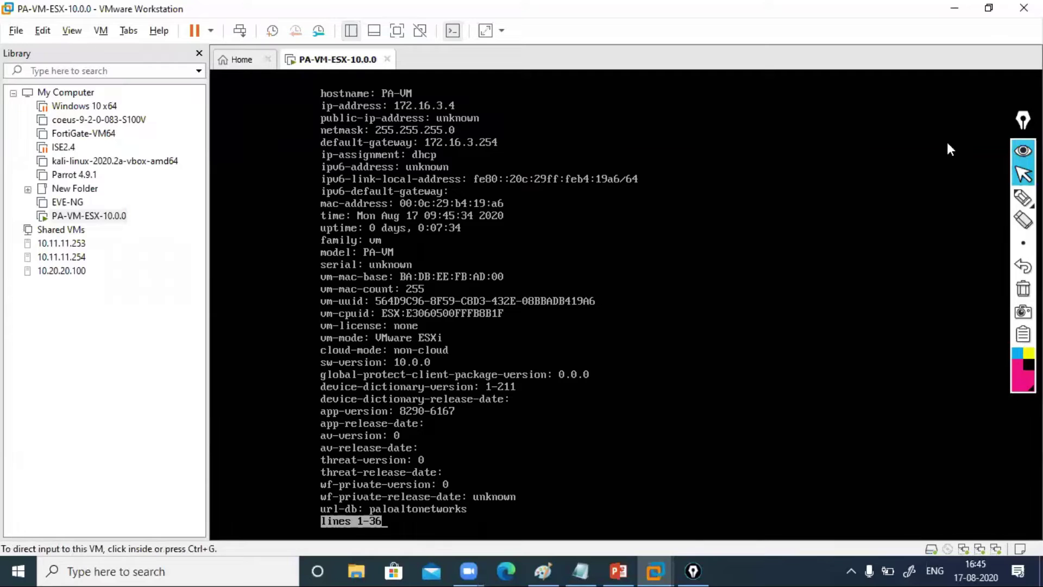
pyautogui.click(1021, 199)
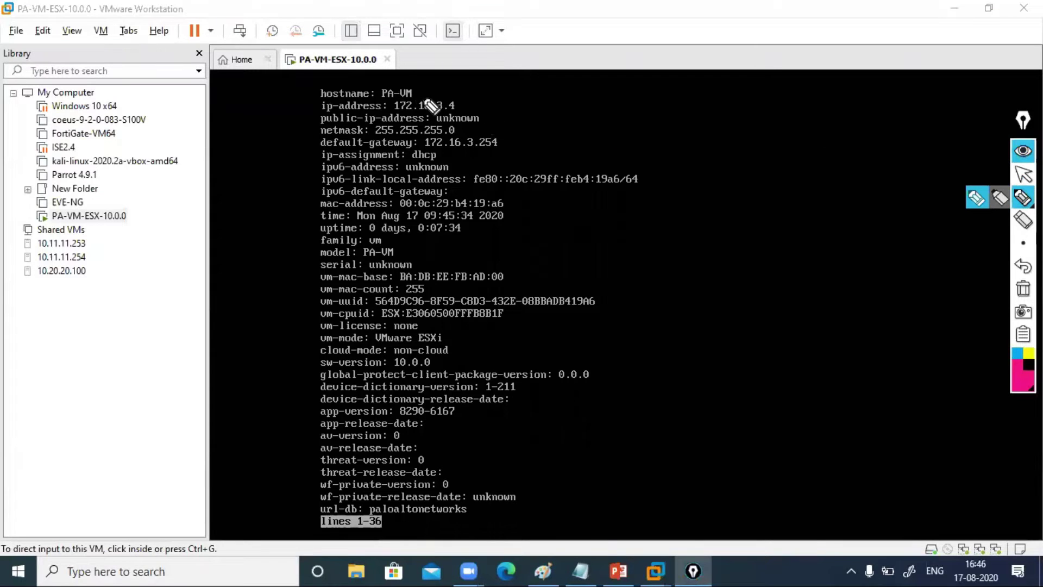
pyautogui.moveTo(423, 98); pyautogui.dragTo(475, 73)
pyautogui.moveTo(458, 111); pyautogui.dragTo(497, 95)
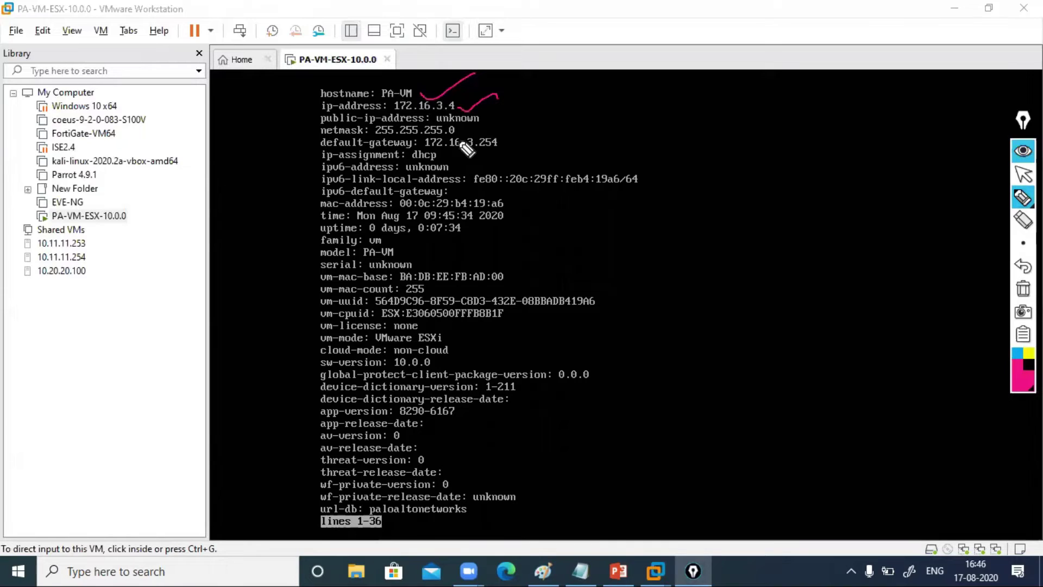
pyautogui.moveTo(437, 154); pyautogui.dragTo(466, 153)
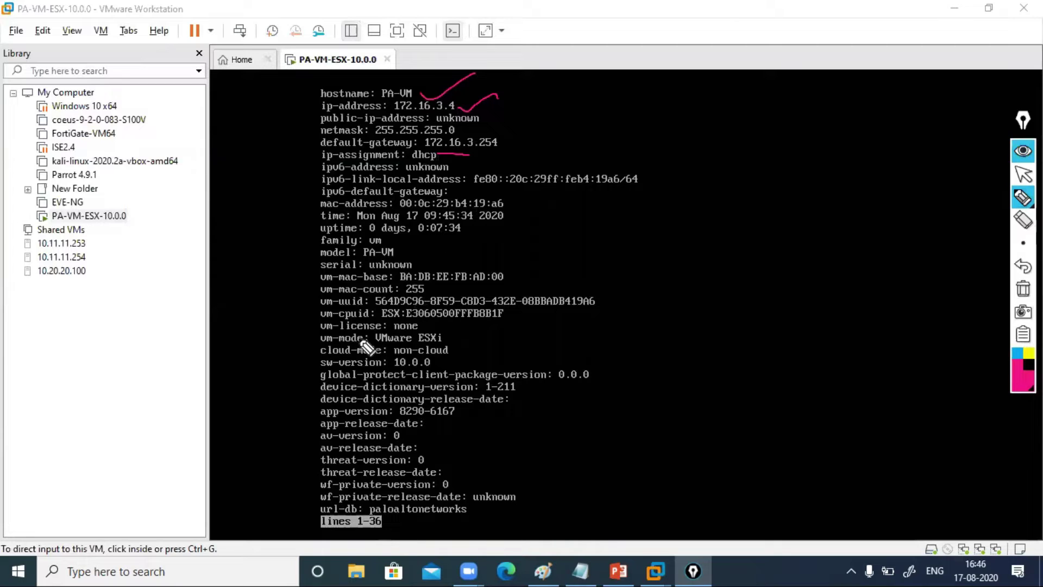
pyautogui.moveTo(282, 379); pyautogui.dragTo(323, 369)
pyautogui.moveTo(428, 361)
pyautogui.mouseDown()
pyautogui.moveTo(388, 365)
pyautogui.moveTo(459, 356)
pyautogui.mouseUp()
pyautogui.click(1022, 290)
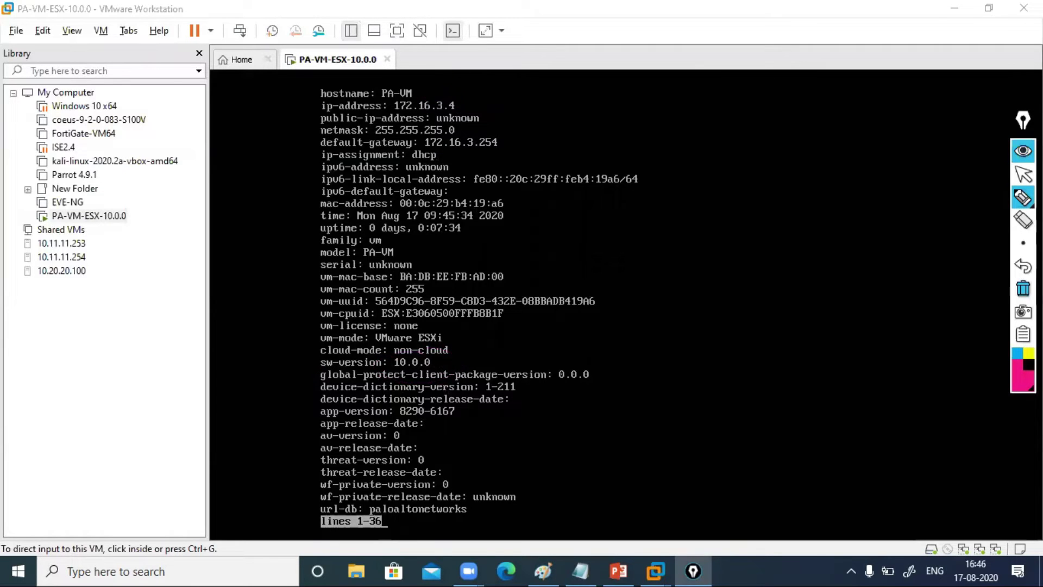
pyautogui.click(1024, 175)
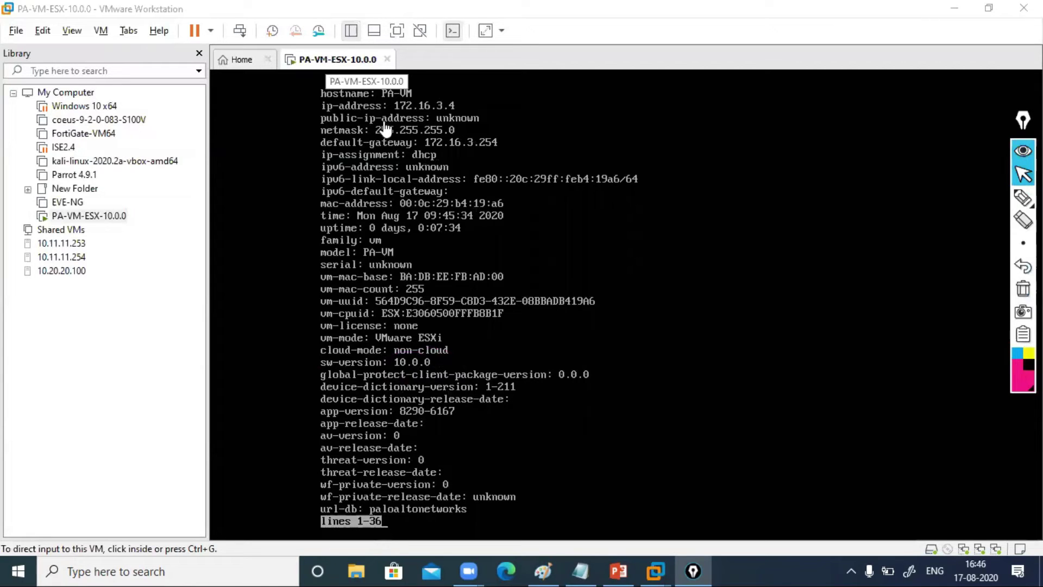
# Page the system info output to its end, back to the admin@PA-VM prompt
pyautogui.click(496, 280)
pyautogui.press('space')
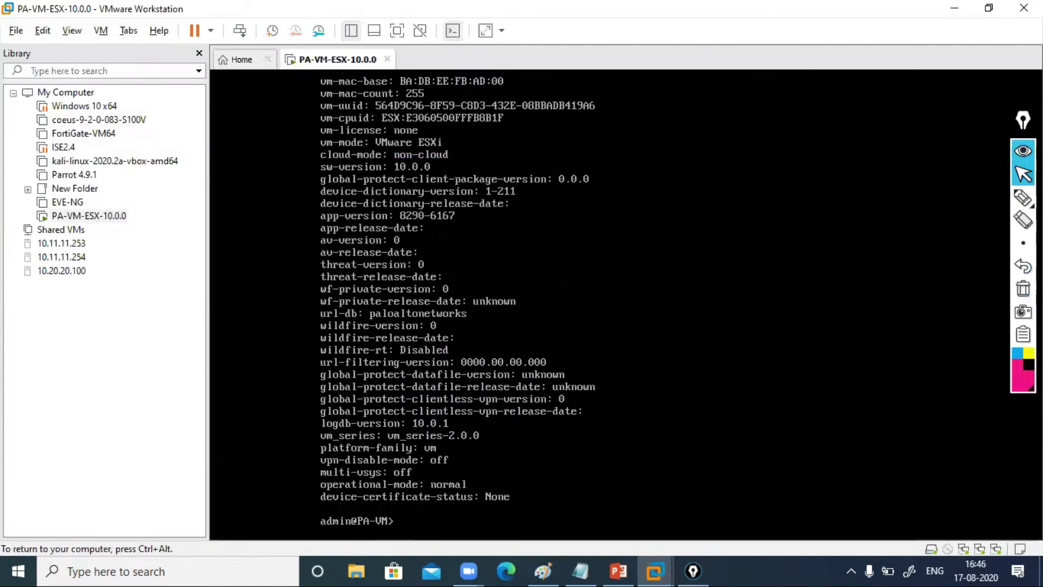
pyautogui.hotkey('ctrl', 'alt')
pyautogui.rightClick(334, 61)
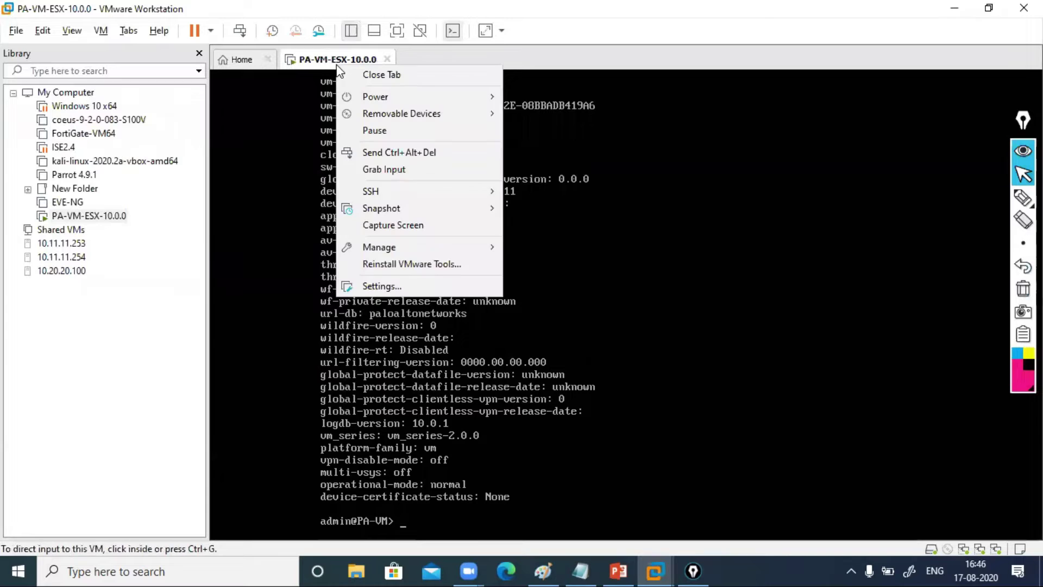
pyautogui.click(395, 284)
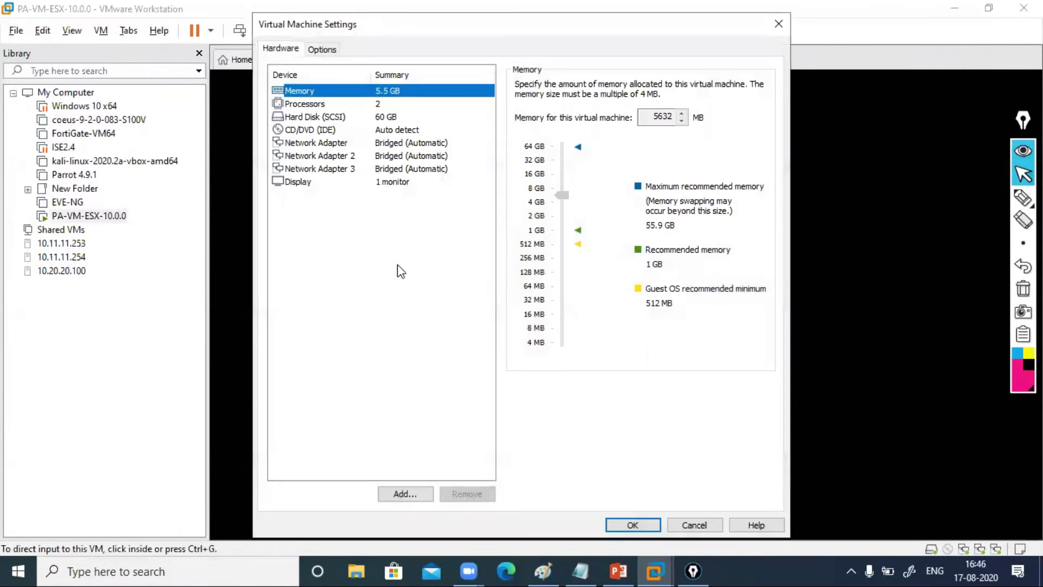
pyautogui.click(427, 144)
pyautogui.click(430, 169)
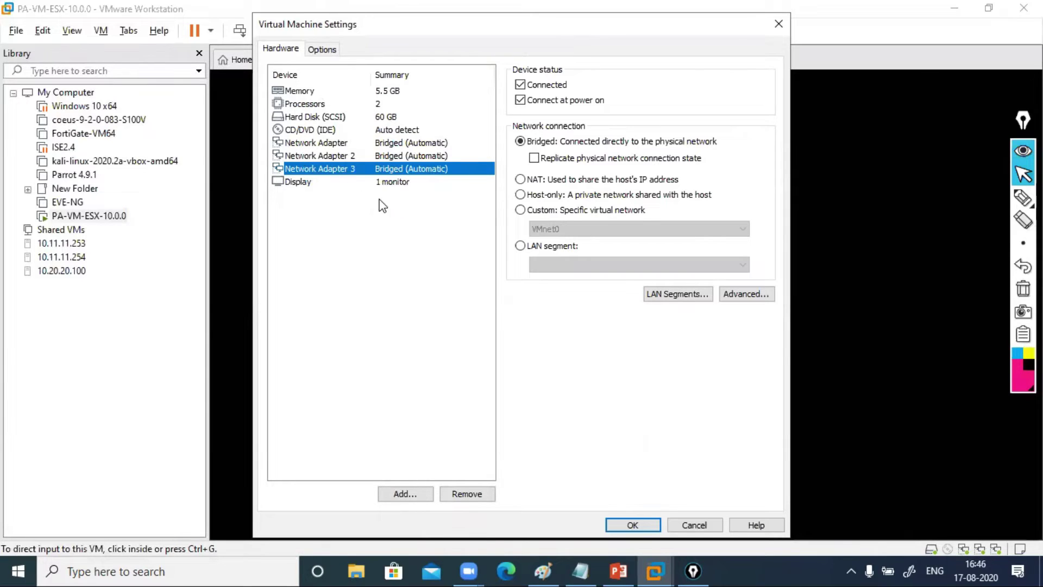
pyautogui.click(698, 525)
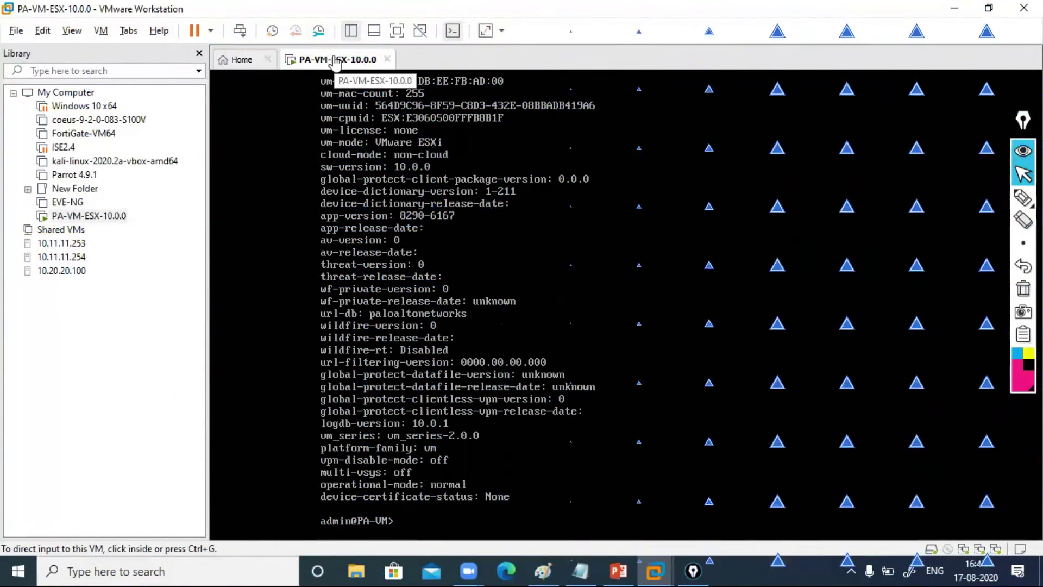
# Shut down the PA-VM guest using Power > Shut Down Guest from the VM tab
pyautogui.rightClick(334, 60)
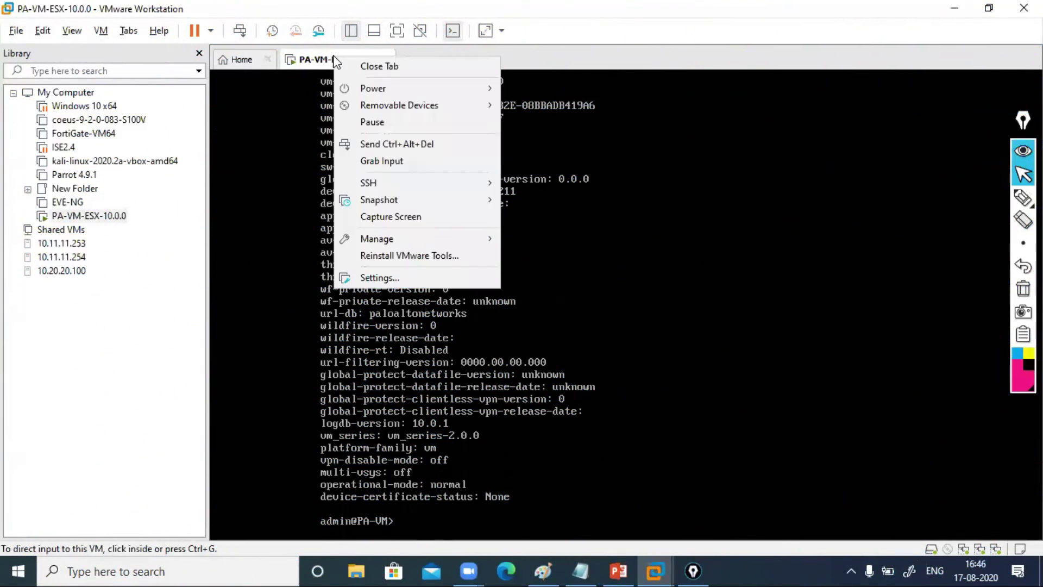
pyautogui.moveTo(478, 88)
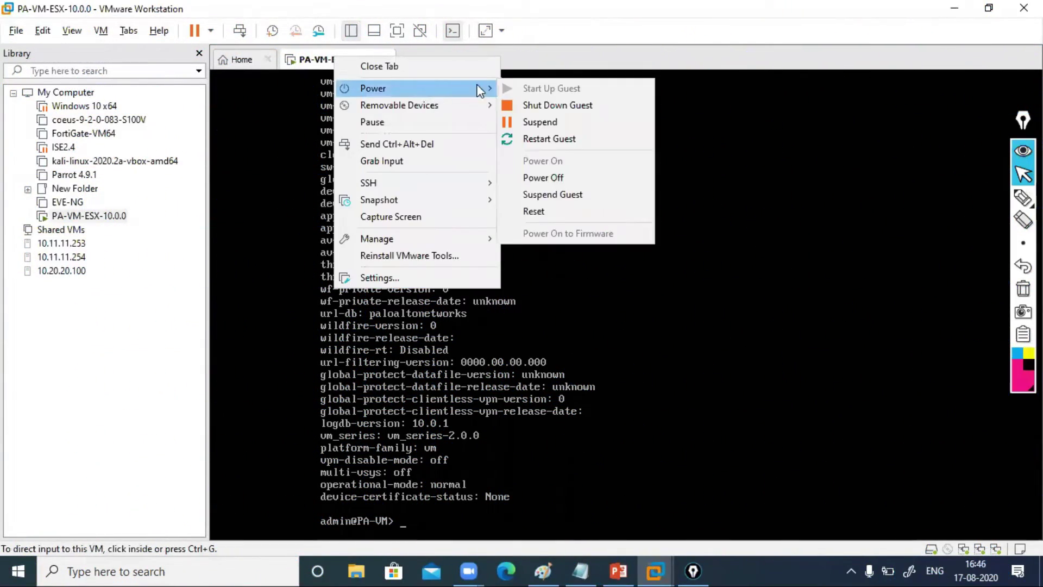
pyautogui.click(533, 106)
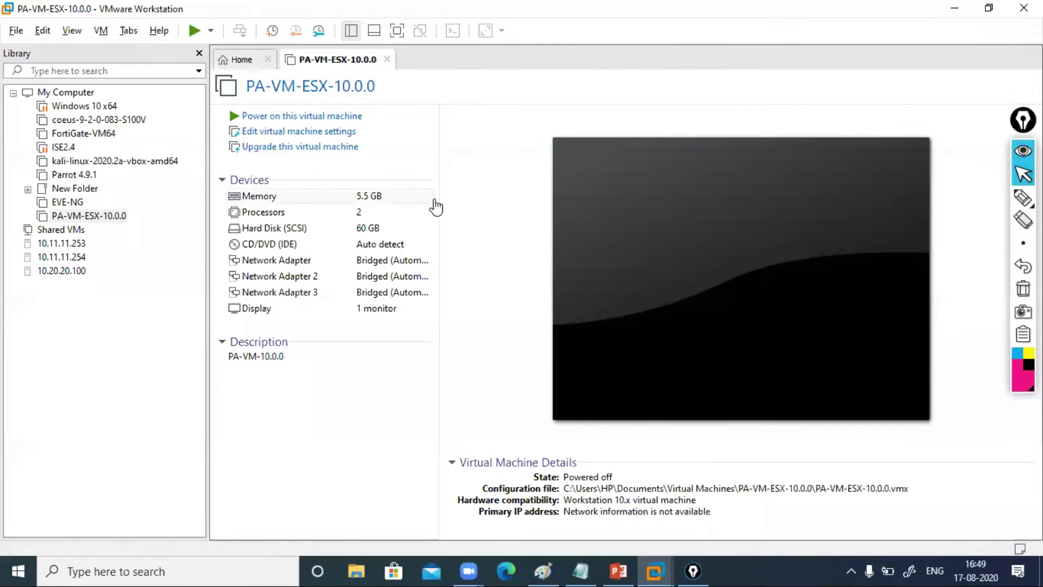
# Add Network Adapter 4 in the VM settings, set it to Bridged, and save
pyautogui.click(298, 131)
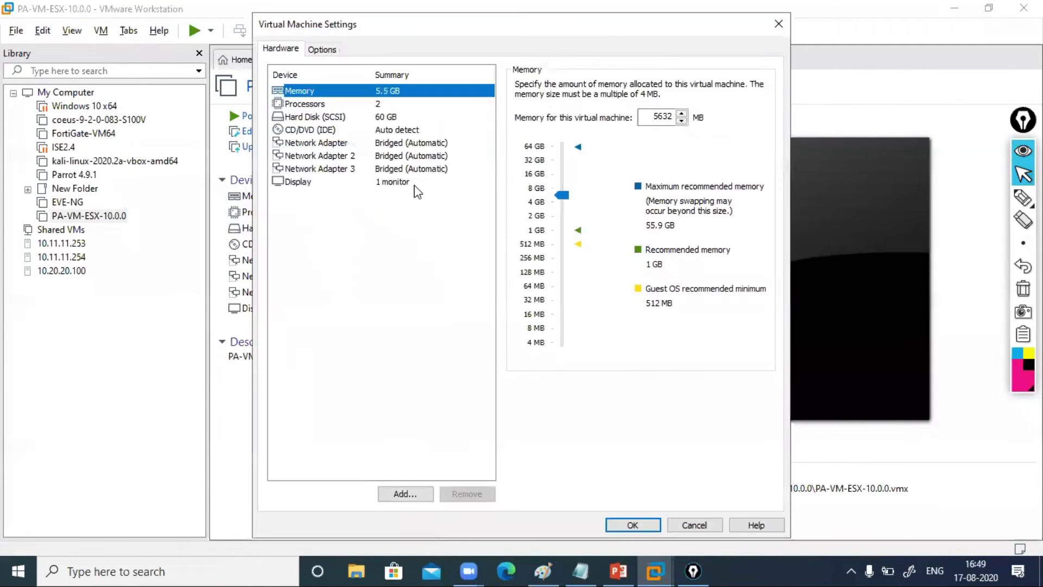
pyautogui.click(406, 492)
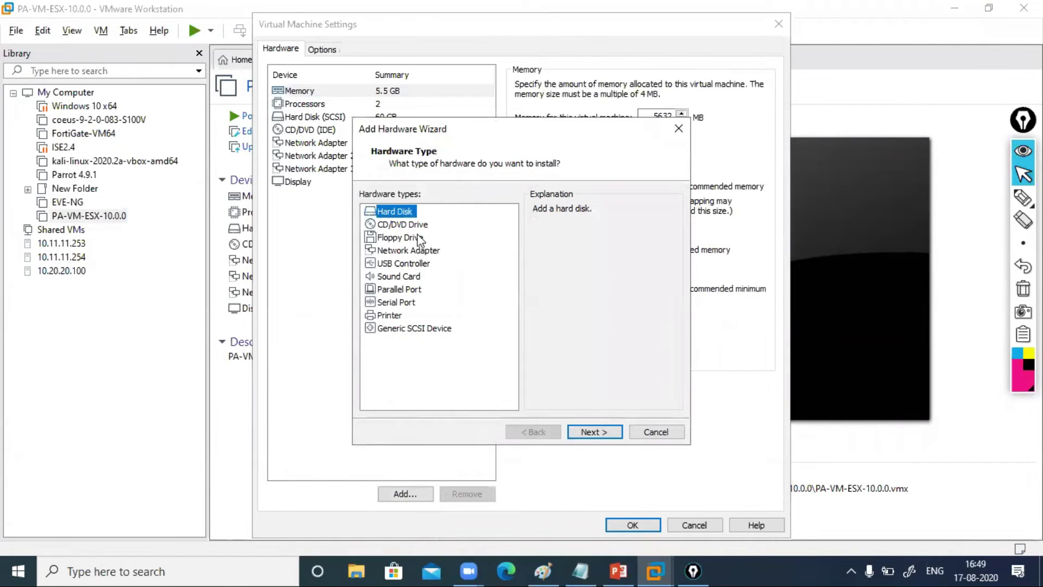
pyautogui.click(417, 264)
pyautogui.click(419, 251)
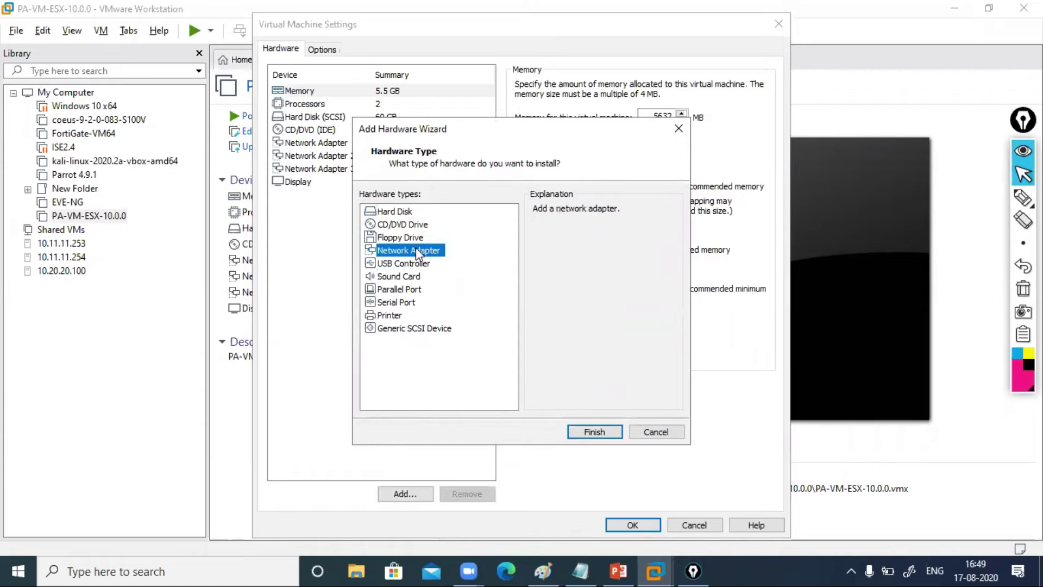
pyautogui.click(594, 434)
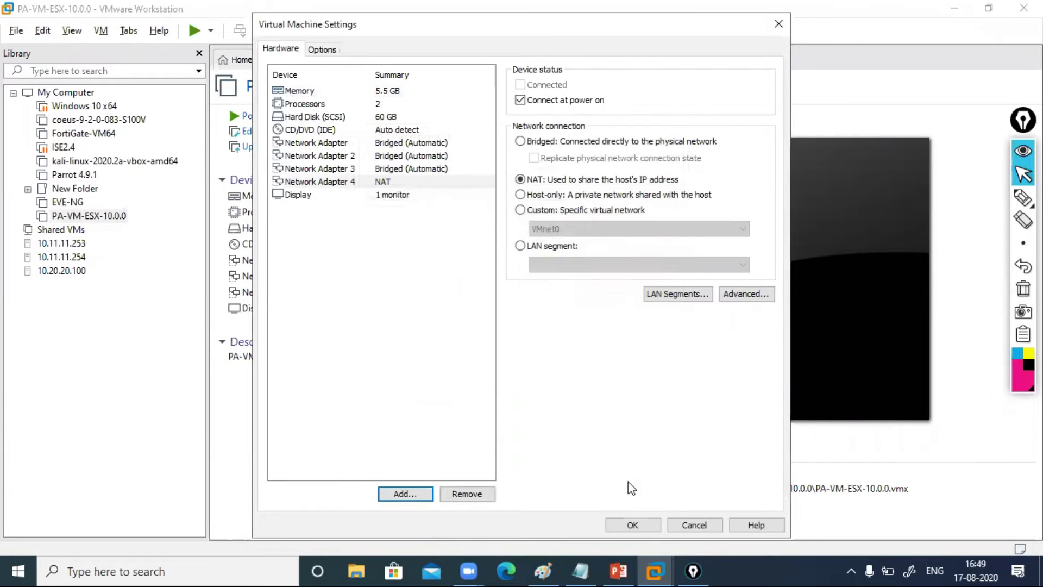
pyautogui.click(400, 183)
pyautogui.click(552, 143)
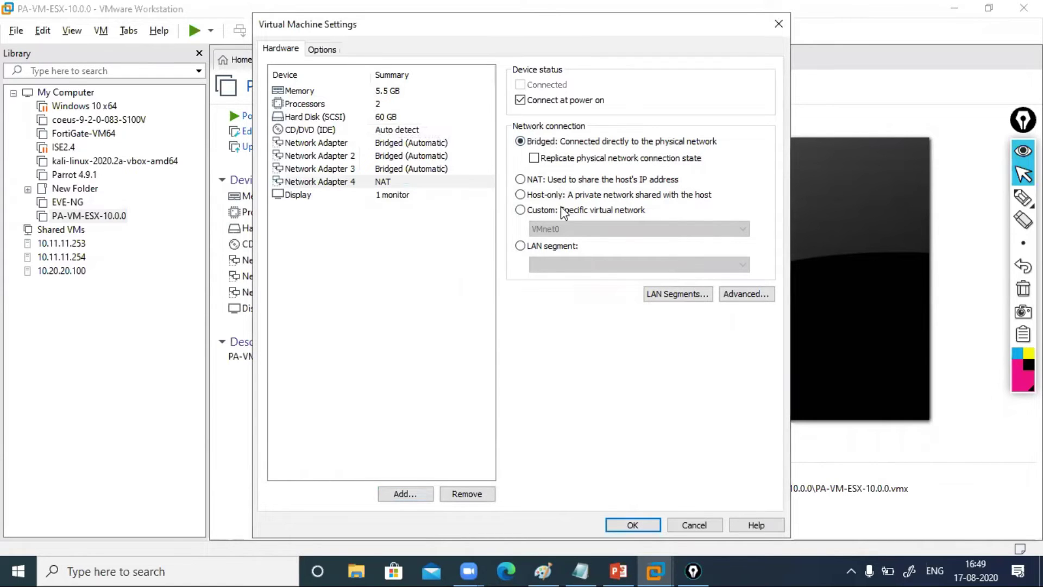
pyautogui.click(401, 169)
pyautogui.click(401, 183)
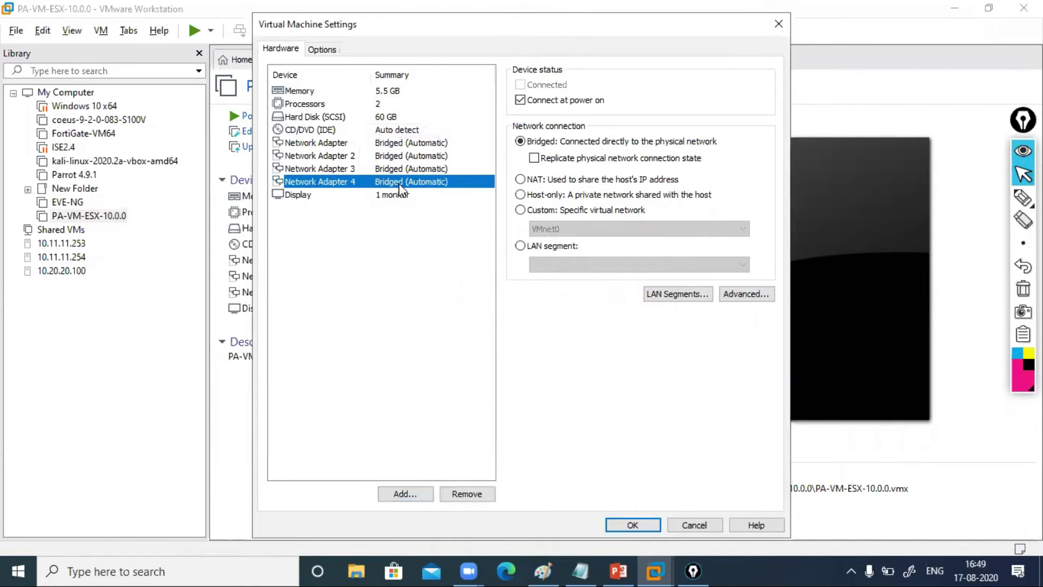
pyautogui.click(630, 524)
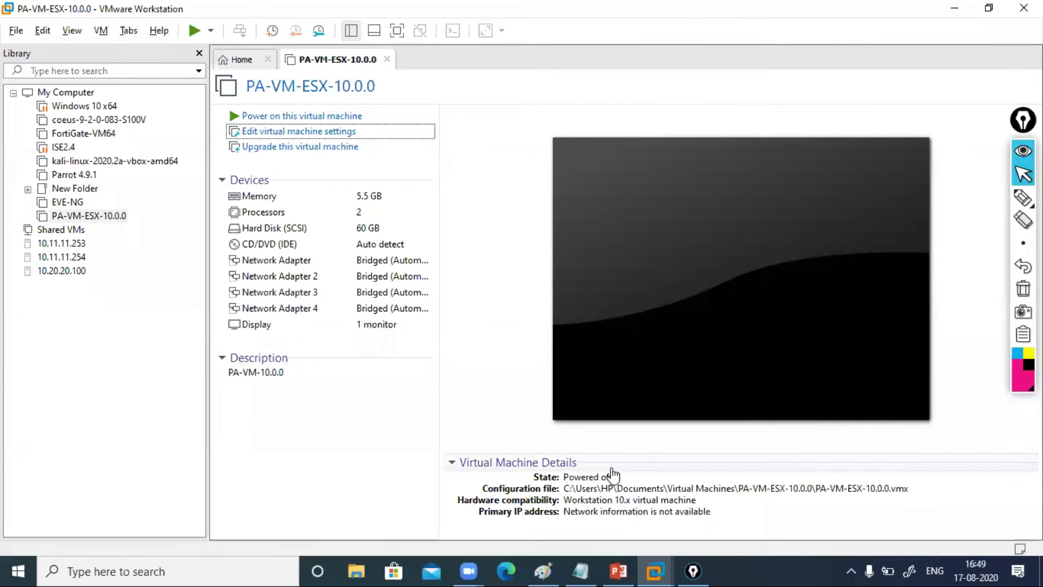
# Power on PA-VM-ESX-10.0.0 again and watch PAN-OS boot through to runlevel 3
pyautogui.click(311, 116)
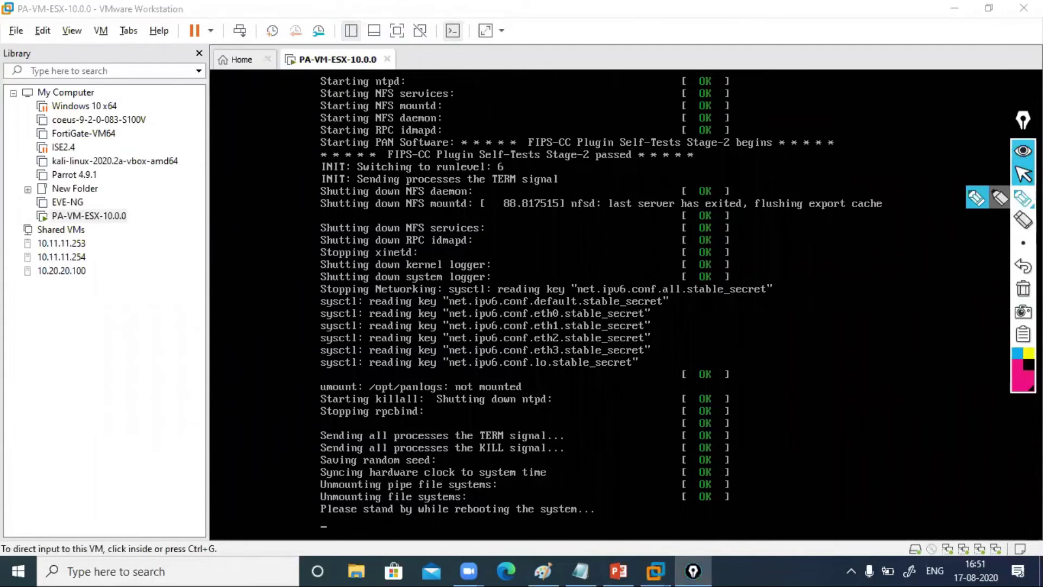
pyautogui.click(1023, 197)
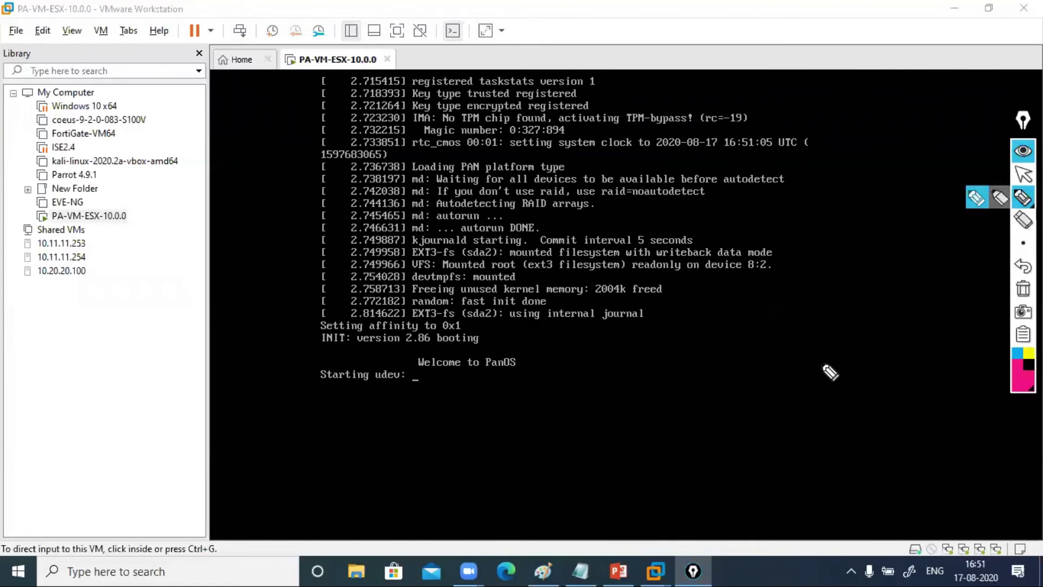
pyautogui.click(1024, 175)
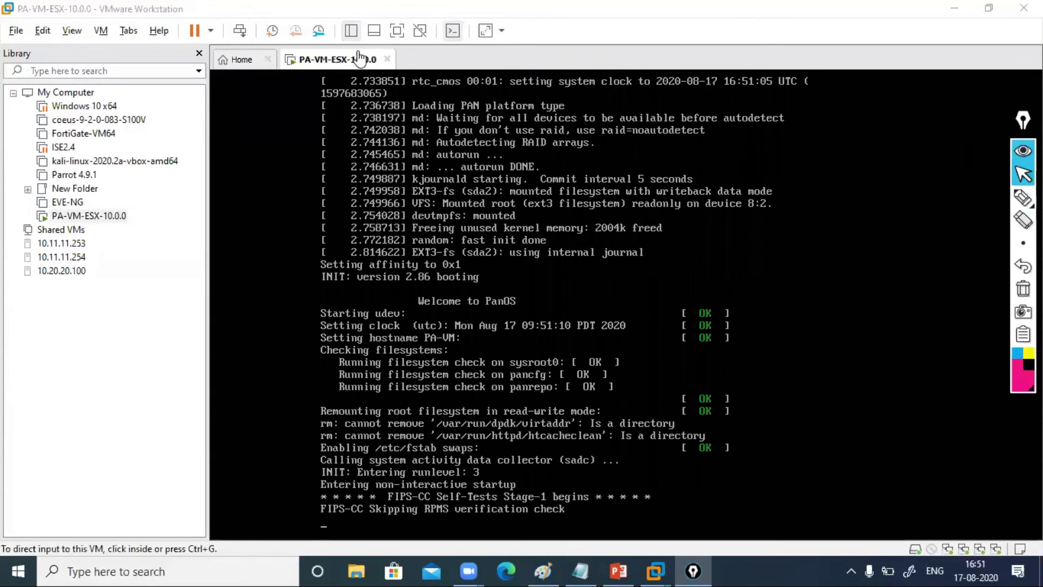
# Shut down the booting PA-VM guest via Power > Shut Down Guest
pyautogui.rightClick(344, 62)
pyautogui.moveTo(406, 87)
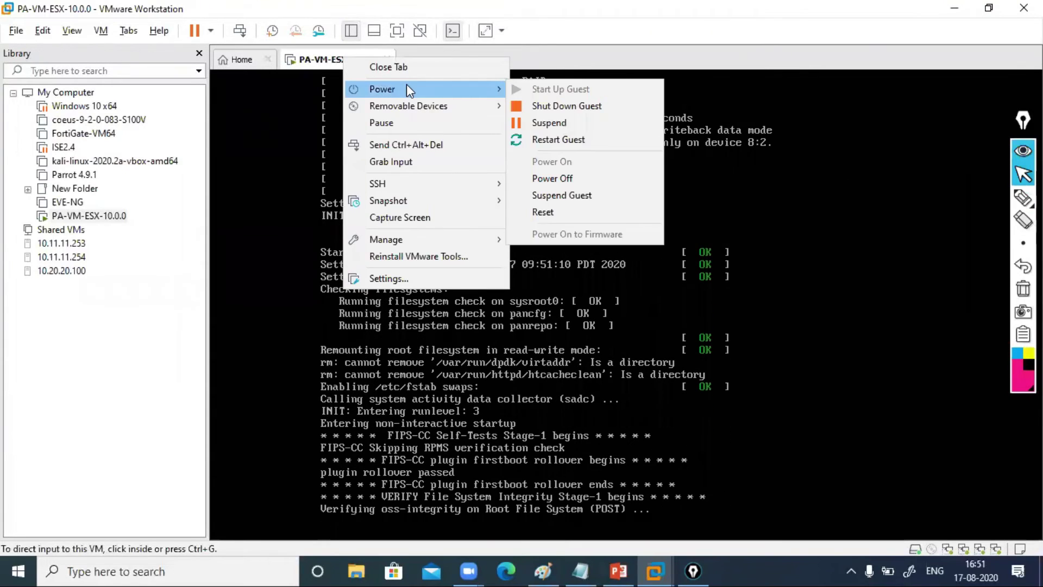
pyautogui.click(531, 105)
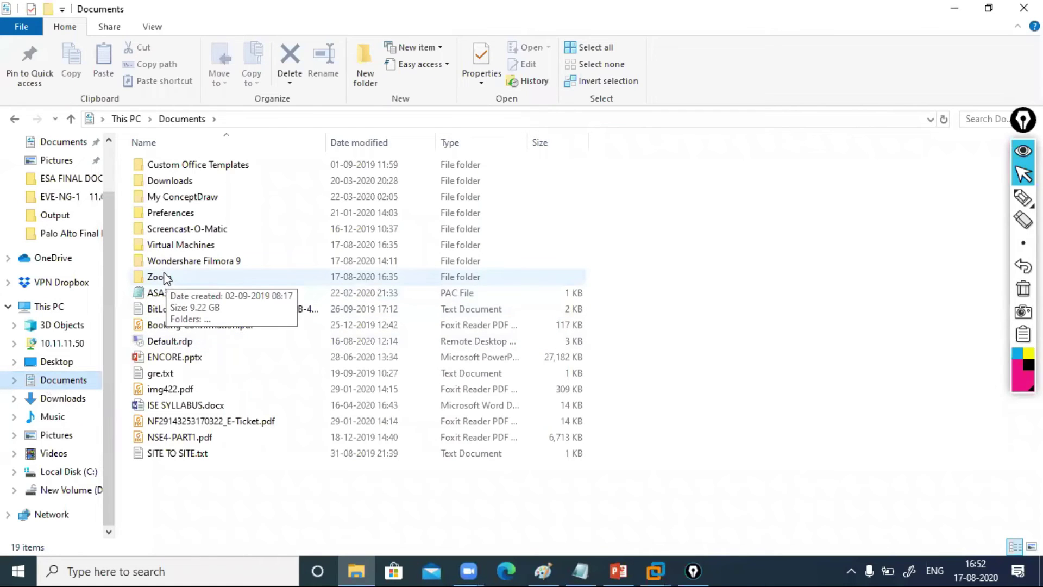
# Open PA-VM-ESX-10.0.0.vmx from Virtual Machines\PA-VM-ESX-10.0.0 in Notepad
pyautogui.doubleClick(186, 246)
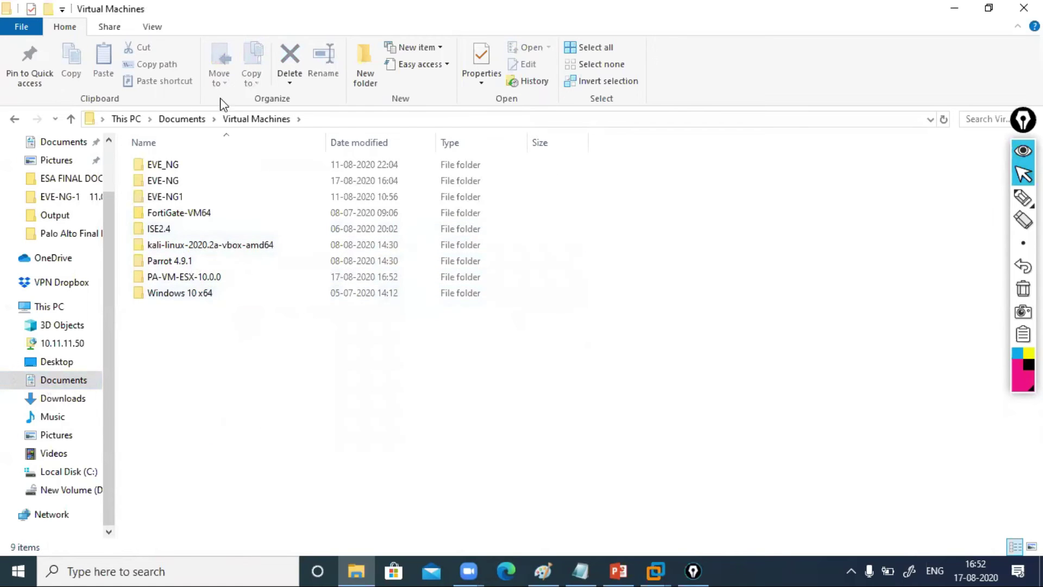
pyautogui.doubleClick(178, 279)
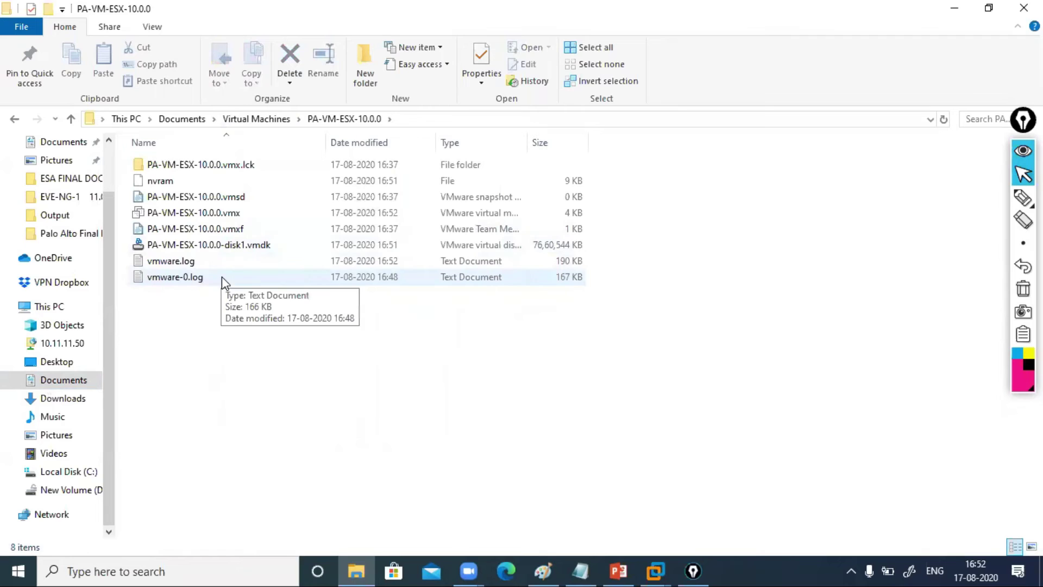
pyautogui.click(188, 216)
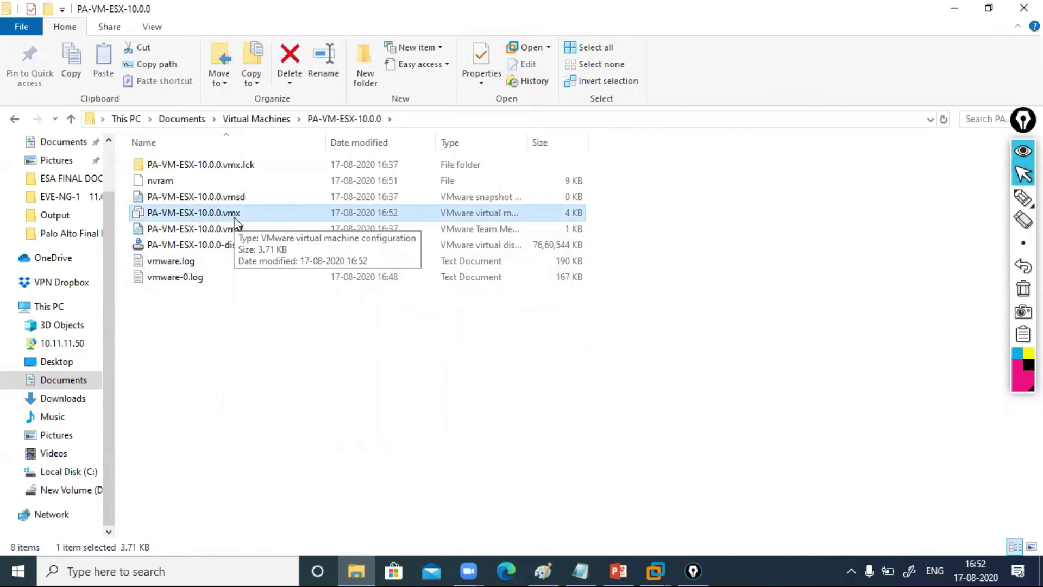
pyautogui.rightClick(214, 215)
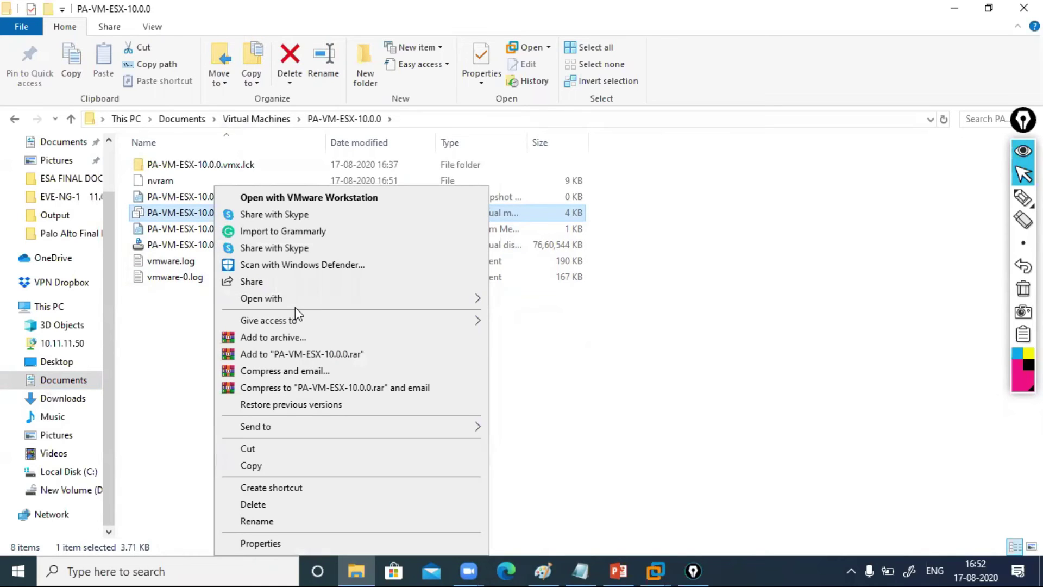
pyautogui.moveTo(465, 298)
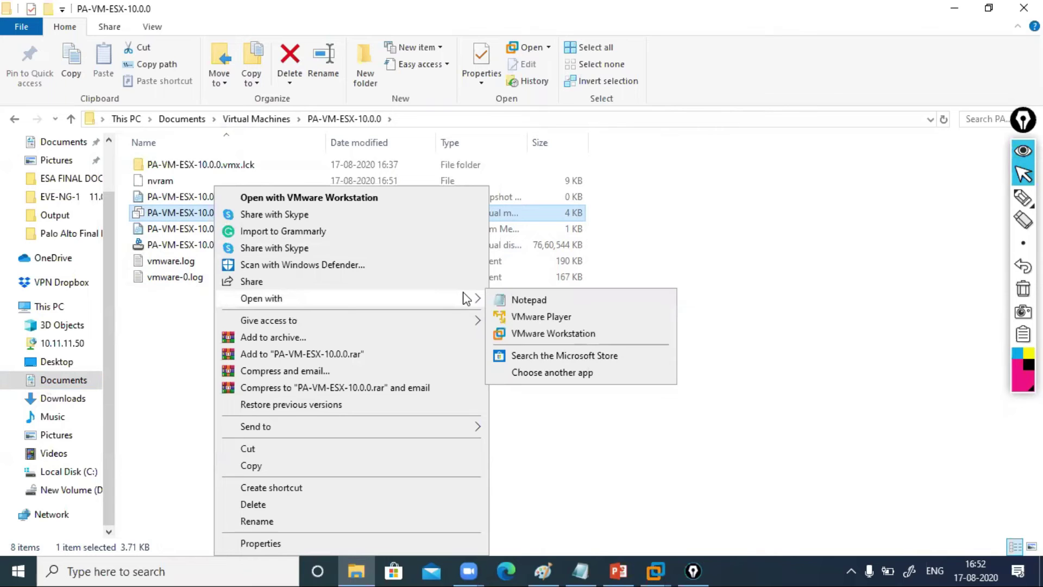
pyautogui.click(522, 303)
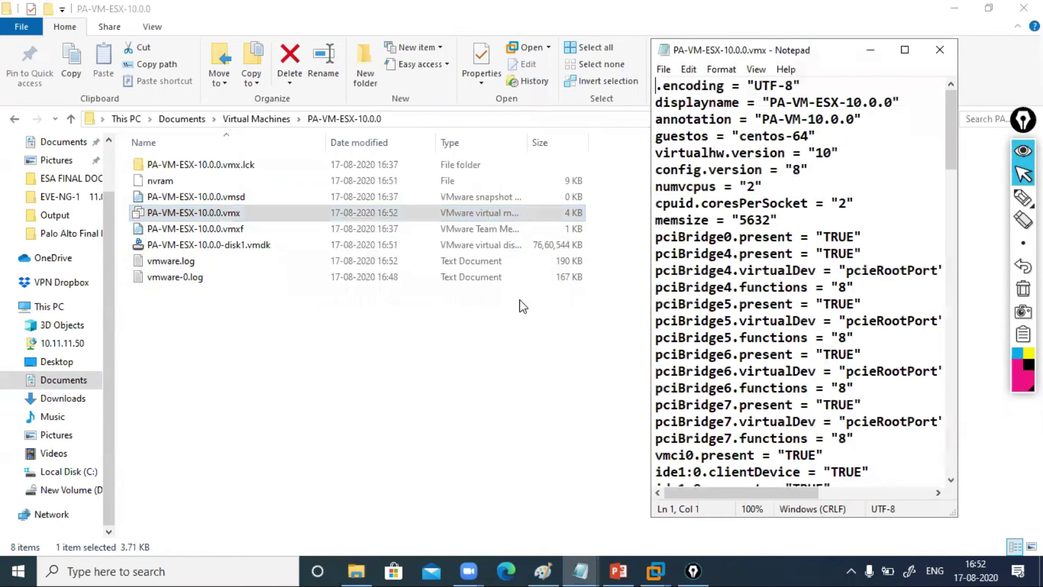
pyautogui.click(904, 49)
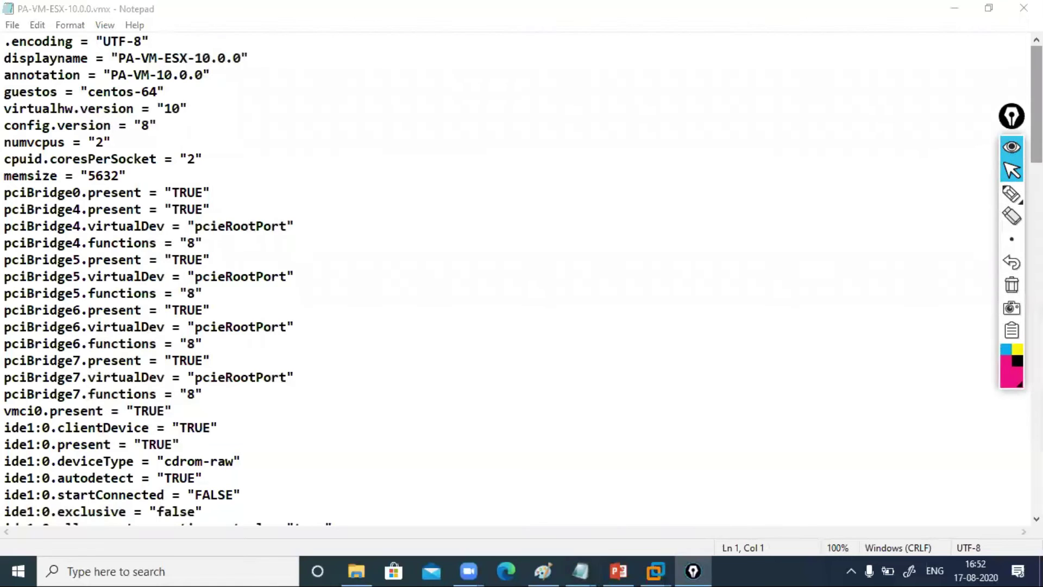
pyautogui.scroll(-7, 516, 277)
pyautogui.scroll(-4, 517, 277)
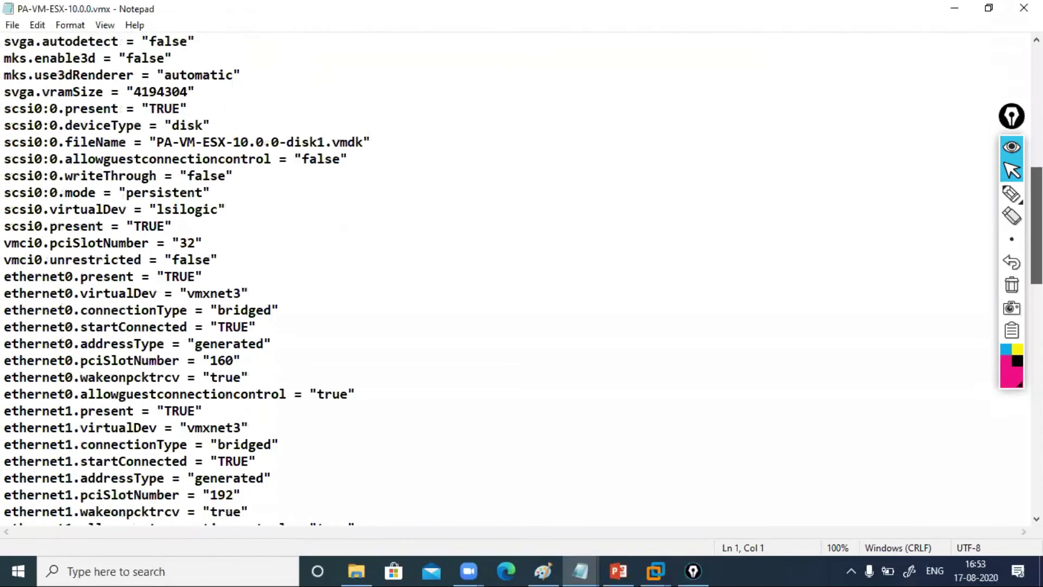
pyautogui.moveTo(7, 260); pyautogui.dragTo(77, 282)
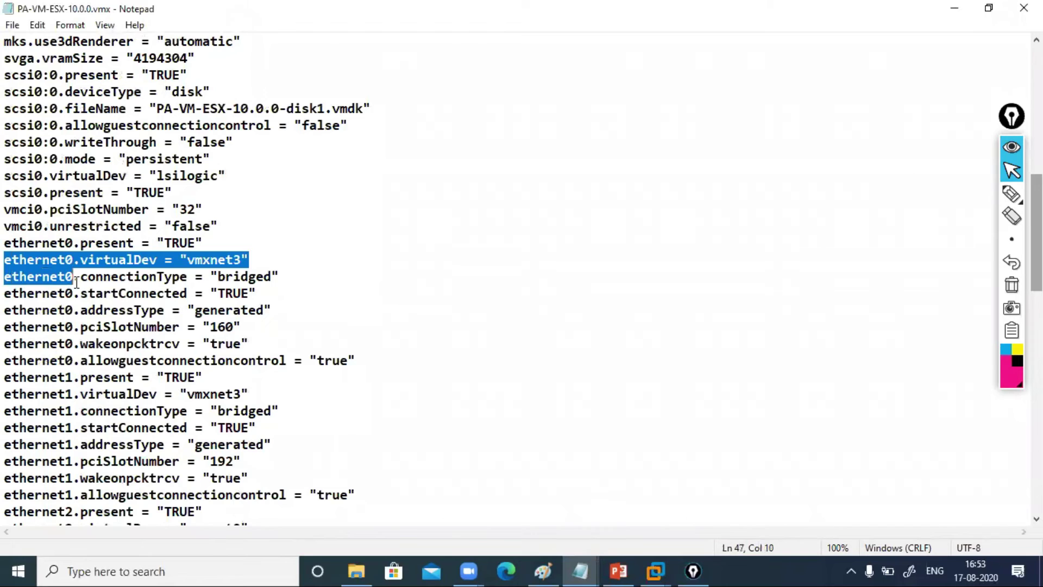
pyautogui.click(126, 262)
pyautogui.moveTo(189, 261); pyautogui.dragTo(211, 261)
pyautogui.click(83, 260)
pyautogui.moveTo(83, 260); pyautogui.dragTo(246, 260)
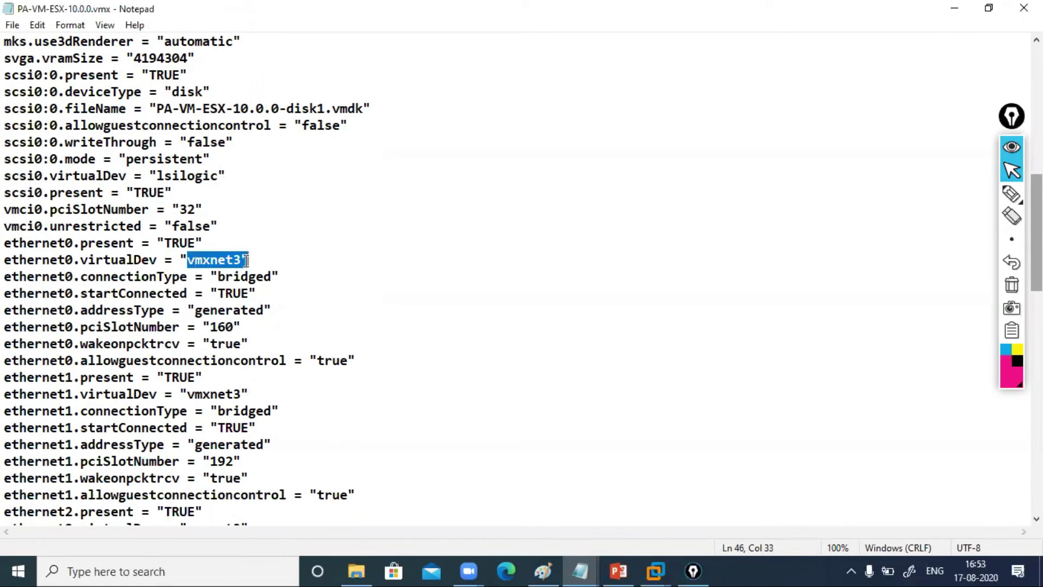
pyautogui.click(297, 288)
pyautogui.moveTo(7, 377); pyautogui.dragTo(79, 382)
pyautogui.moveTo(188, 396); pyautogui.dragTo(246, 397)
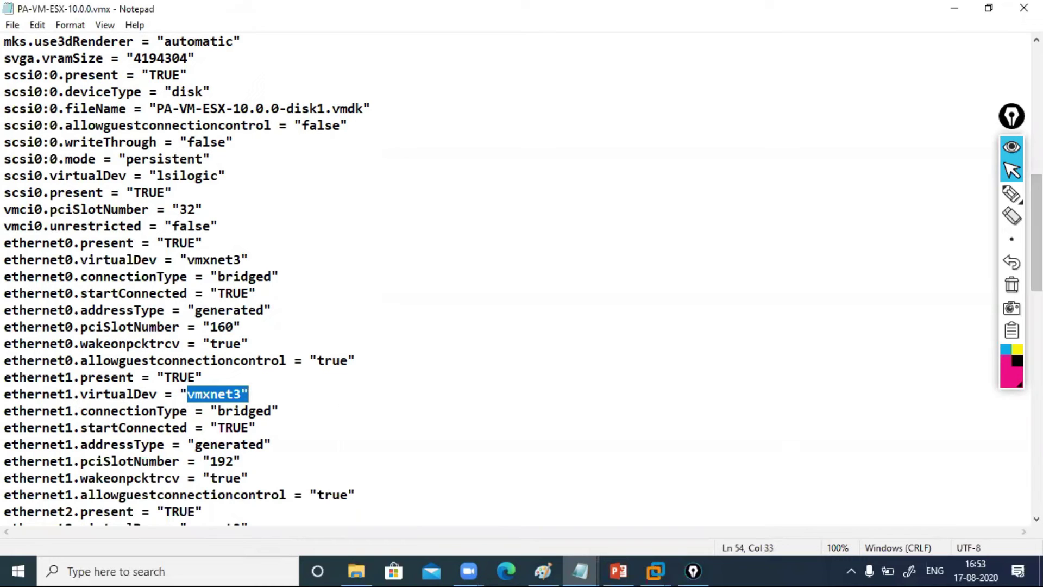
pyautogui.scroll(-4, 452, 329)
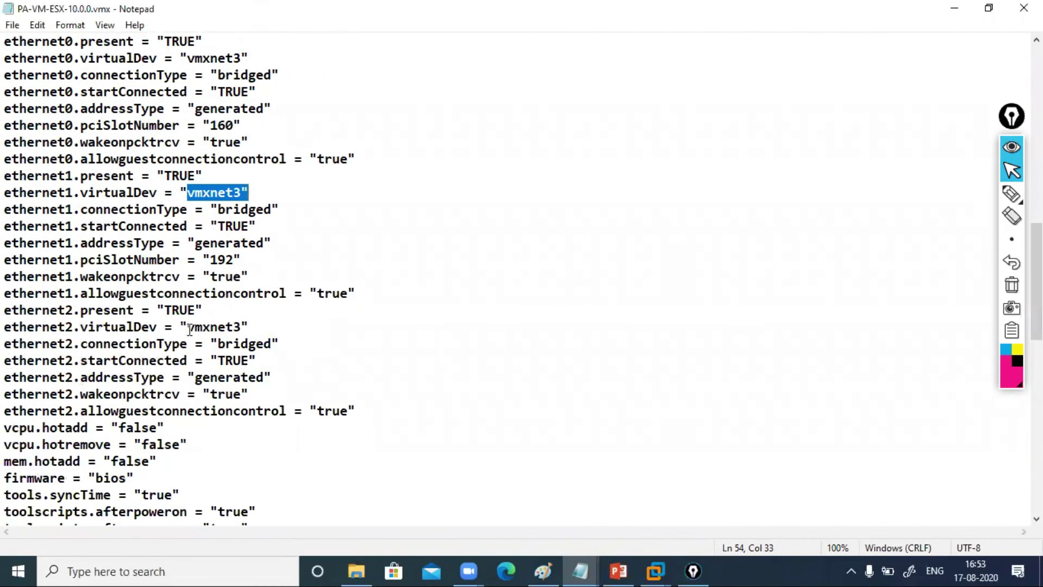
pyautogui.moveTo(189, 329); pyautogui.dragTo(246, 327)
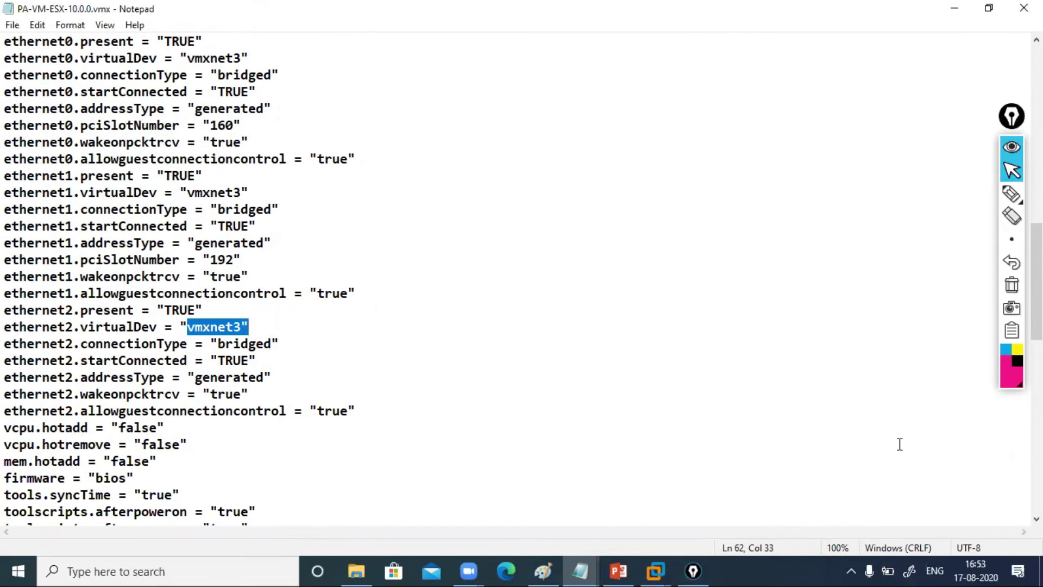
pyautogui.moveTo(1036, 271); pyautogui.dragTo(1036, 442)
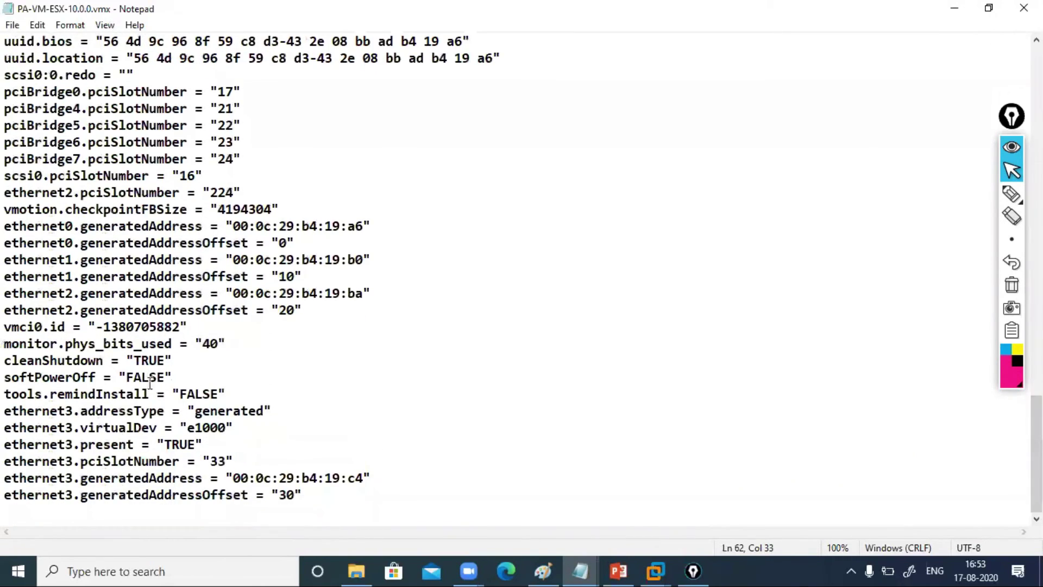
pyautogui.click(6, 409)
pyautogui.moveTo(181, 429); pyautogui.dragTo(234, 431)
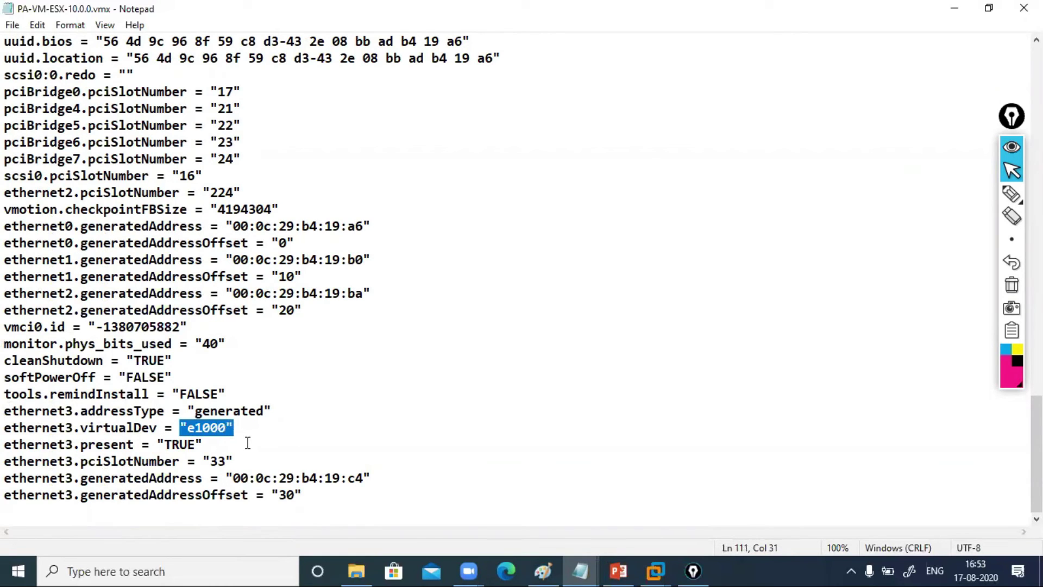
pyautogui.click(247, 443)
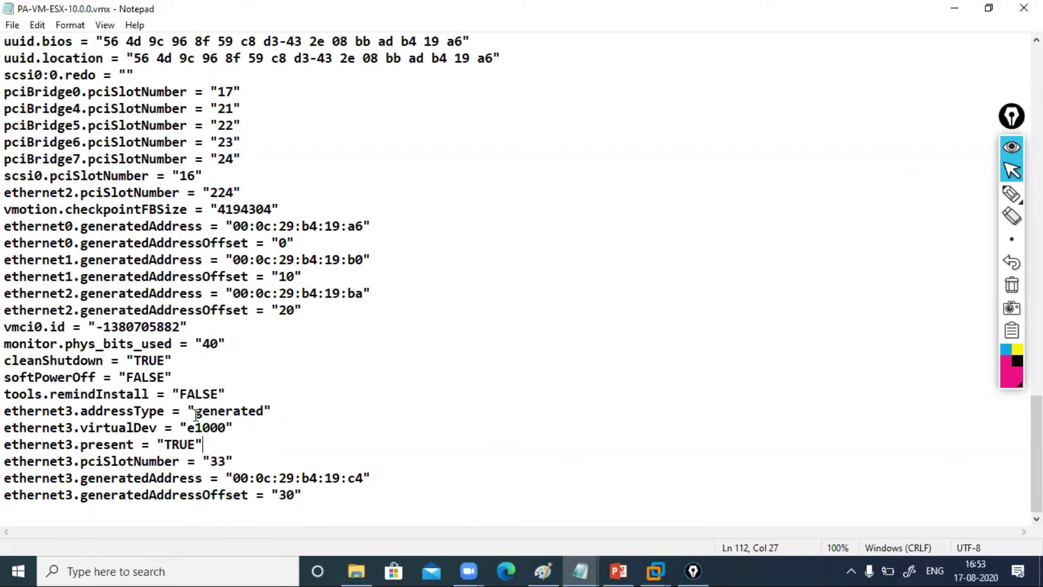
pyautogui.moveTo(182, 428); pyautogui.dragTo(233, 430)
pyautogui.click(290, 452)
pyautogui.click(540, 562)
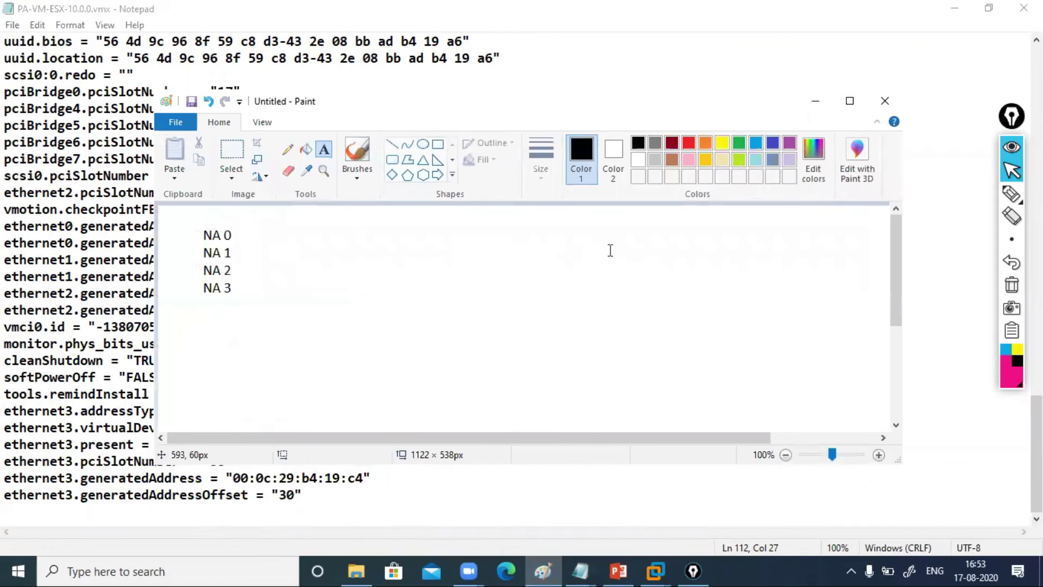
pyautogui.click(1013, 200)
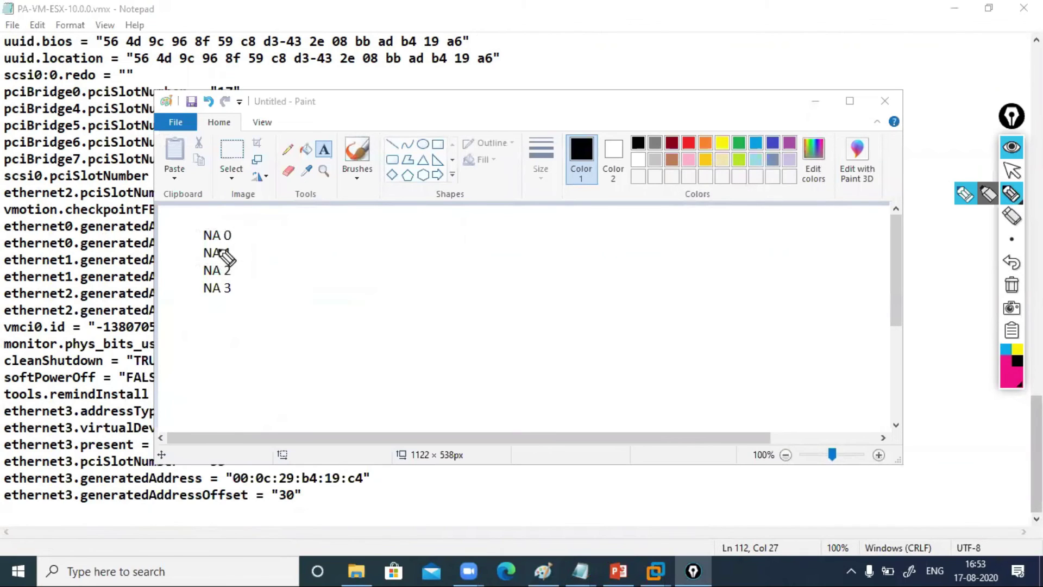
pyautogui.moveTo(225, 235); pyautogui.dragTo(267, 222)
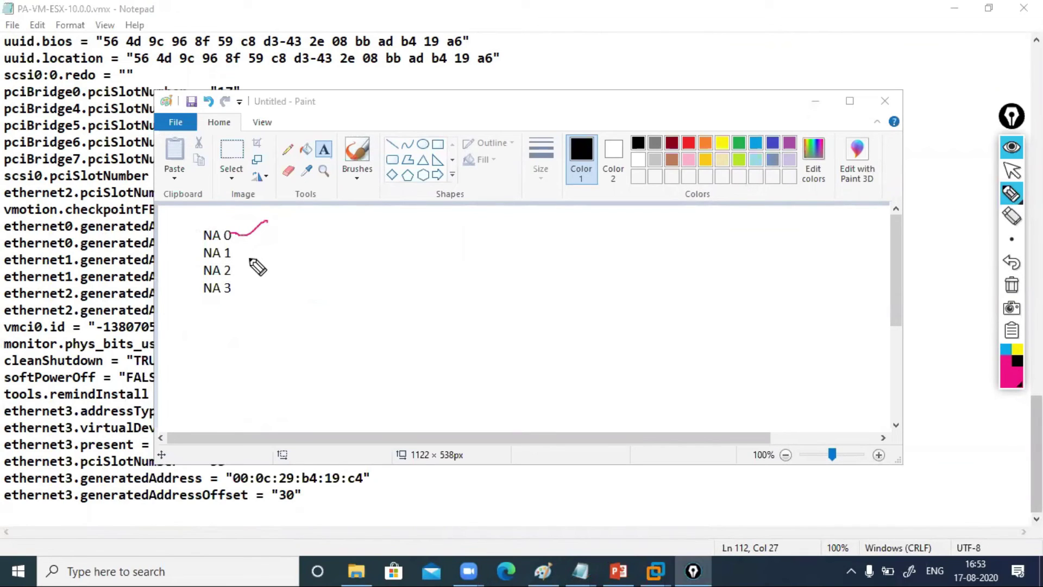
pyautogui.moveTo(232, 254); pyautogui.dragTo(273, 237)
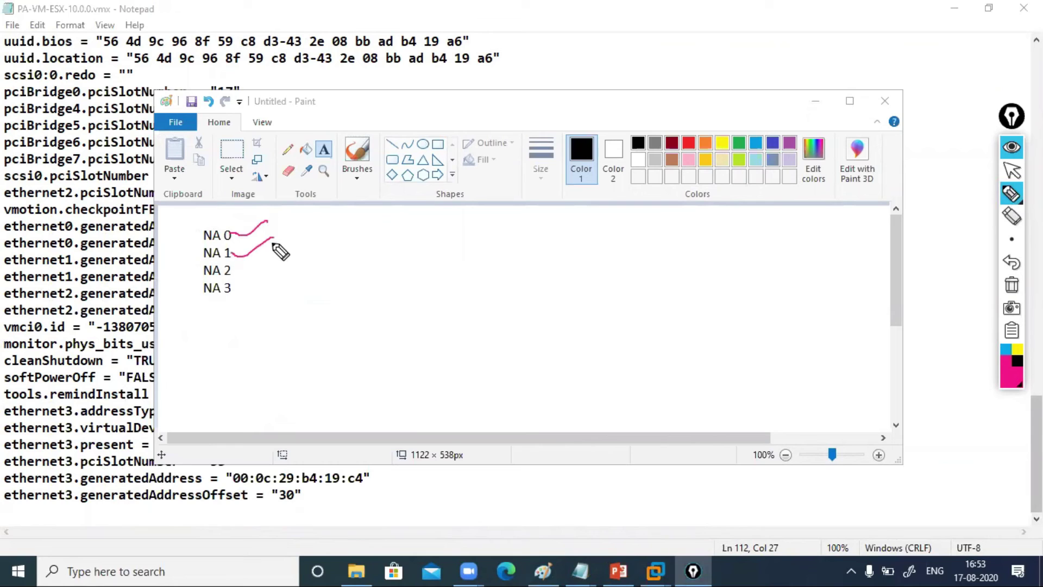
pyautogui.moveTo(232, 273); pyautogui.dragTo(259, 264)
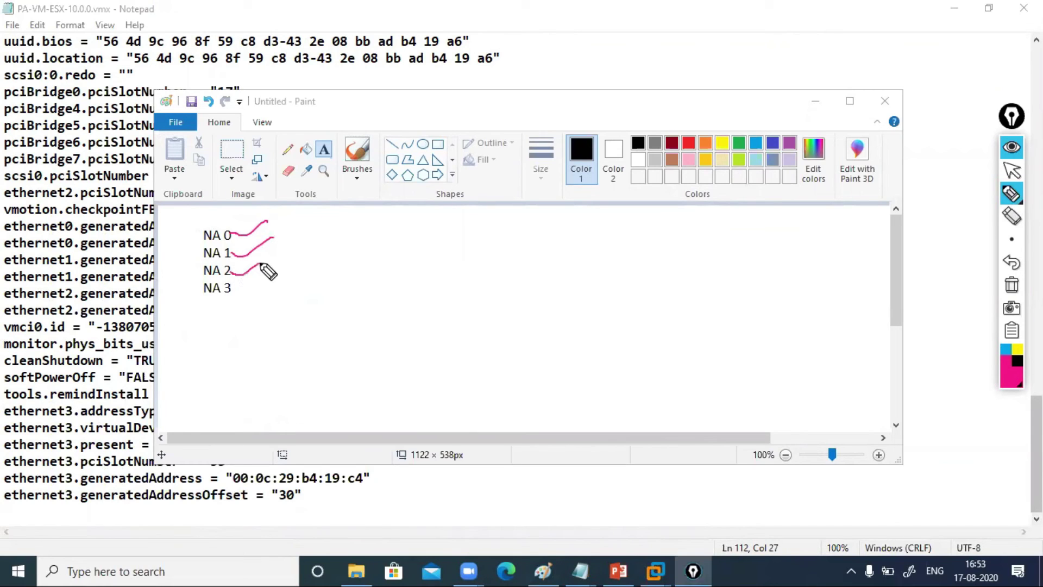
pyautogui.moveTo(199, 222); pyautogui.dragTo(200, 279)
pyautogui.moveTo(198, 222); pyautogui.dragTo(221, 217)
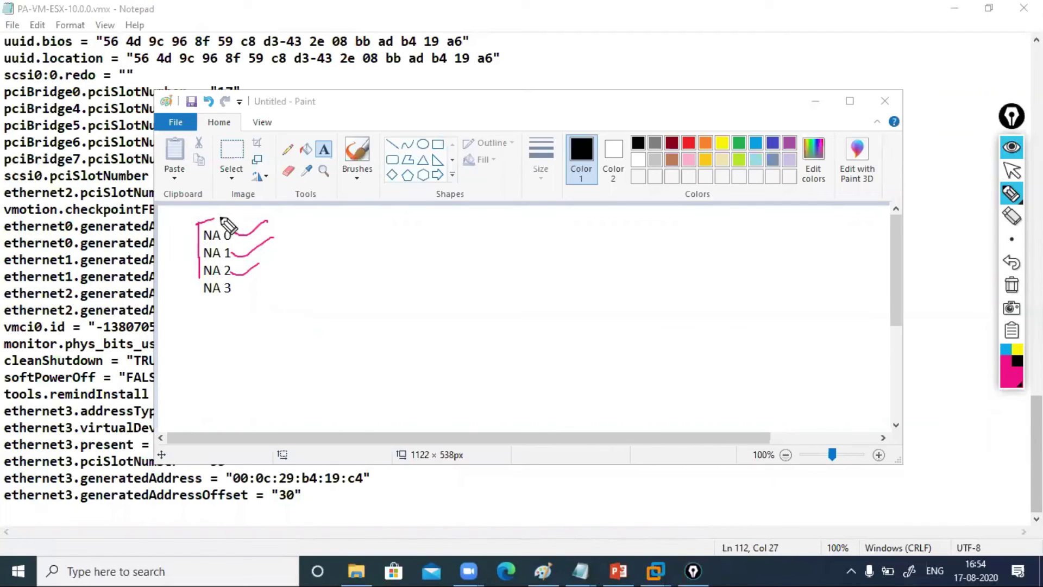
pyautogui.moveTo(199, 278)
pyautogui.mouseDown()
pyautogui.moveTo(246, 283)
pyautogui.moveTo(191, 299)
pyautogui.moveTo(206, 303)
pyautogui.moveTo(279, 288)
pyautogui.mouseUp()
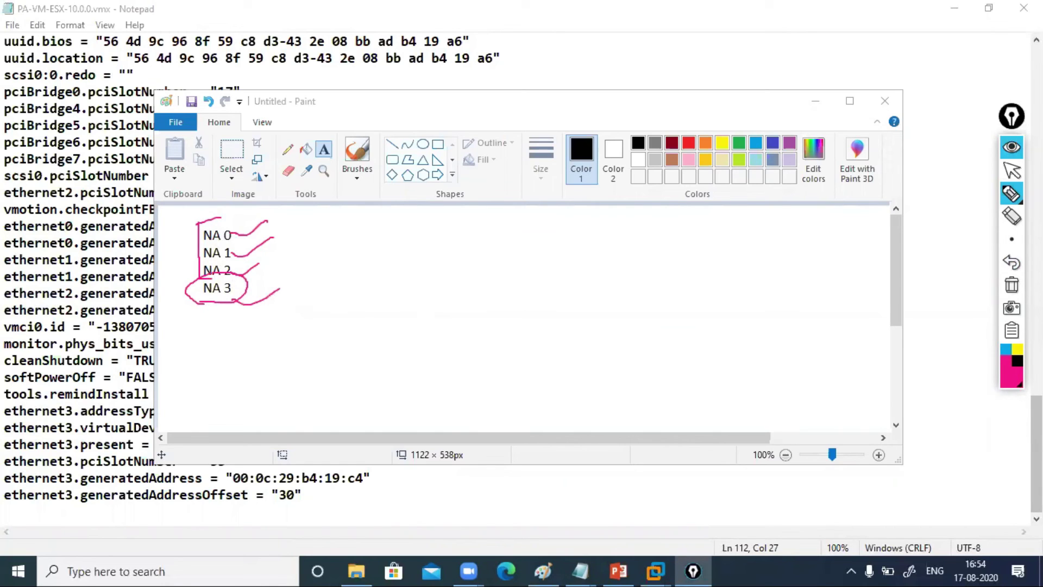
pyautogui.click(1011, 285)
pyautogui.click(1011, 170)
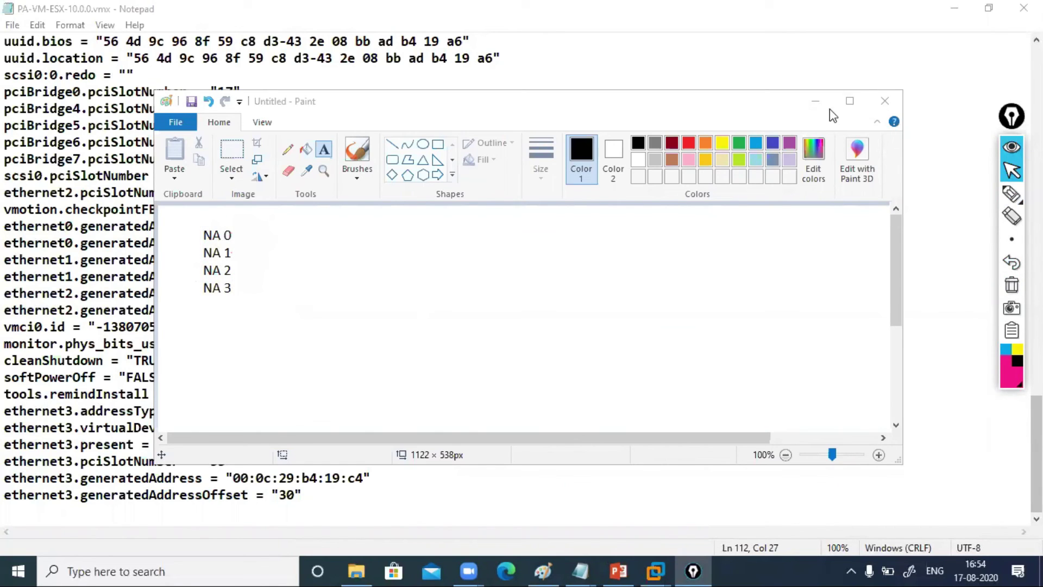
# Back in the .vmx file, select ethernet2's "vmxnet3" virtualDev value for copying
pyautogui.click(816, 101)
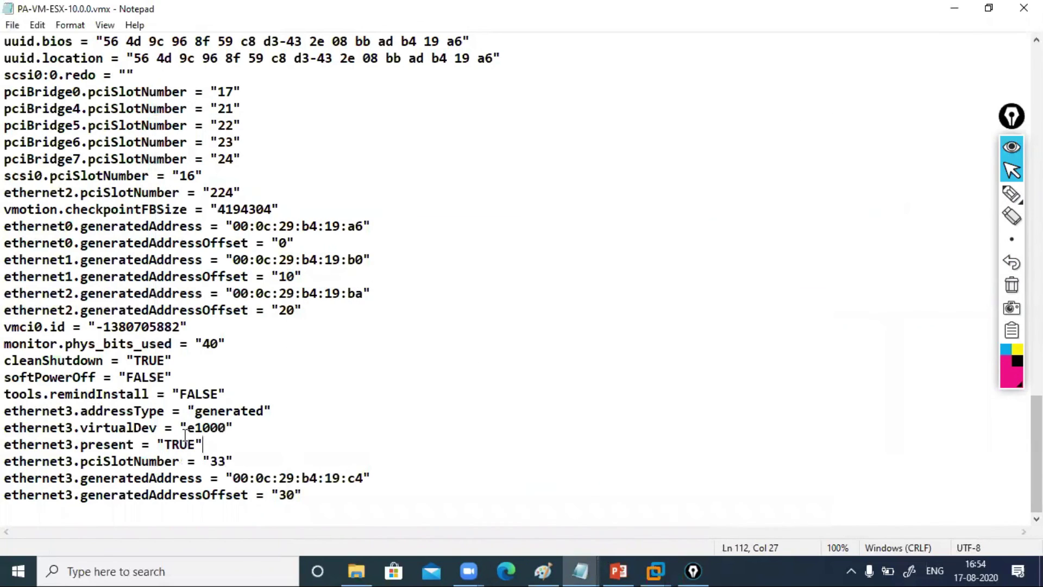
pyautogui.moveTo(188, 429); pyautogui.dragTo(224, 430)
pyautogui.click(223, 440)
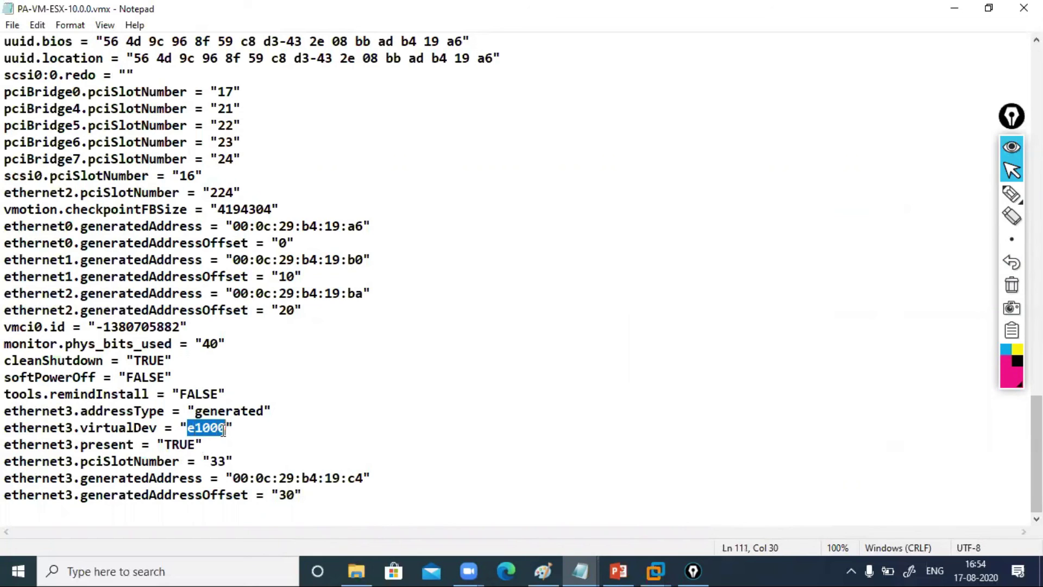
pyautogui.click(481, 398)
pyautogui.scroll(5, 1035, 430)
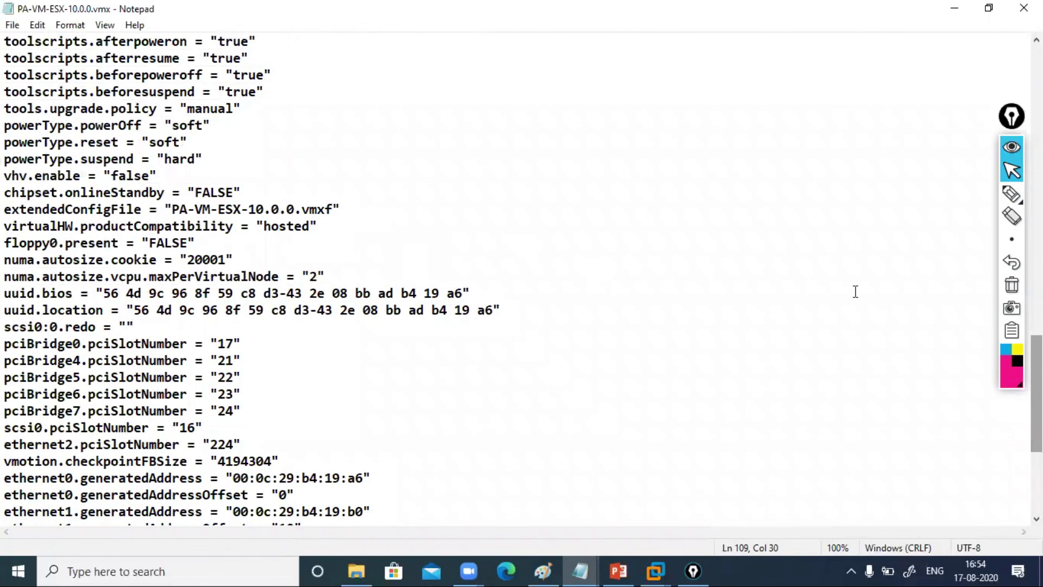
pyautogui.scroll(5, 516, 278)
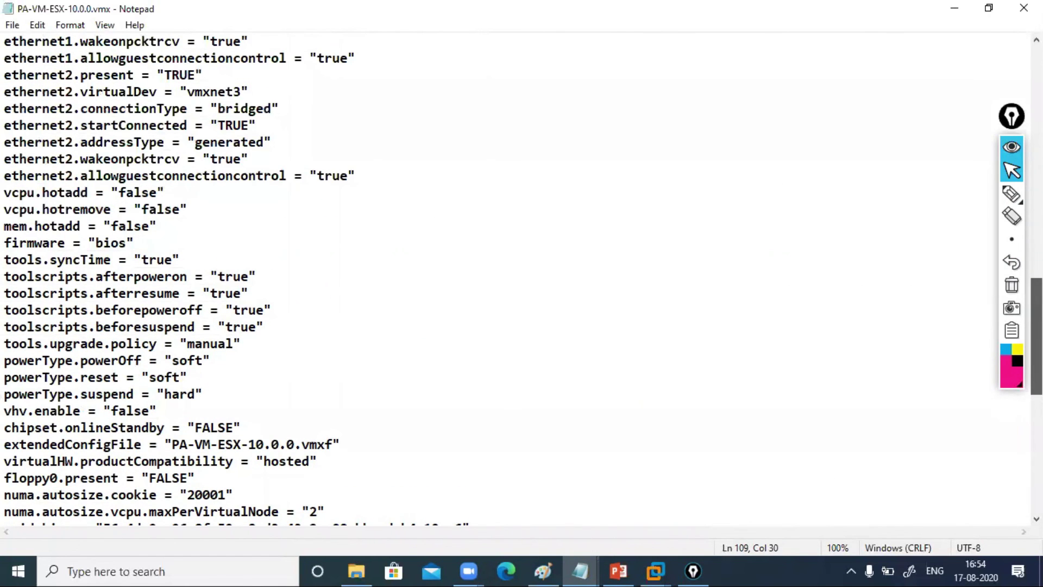
pyautogui.moveTo(179, 91); pyautogui.dragTo(251, 92)
pyautogui.hotkey('ctrl', 'c')
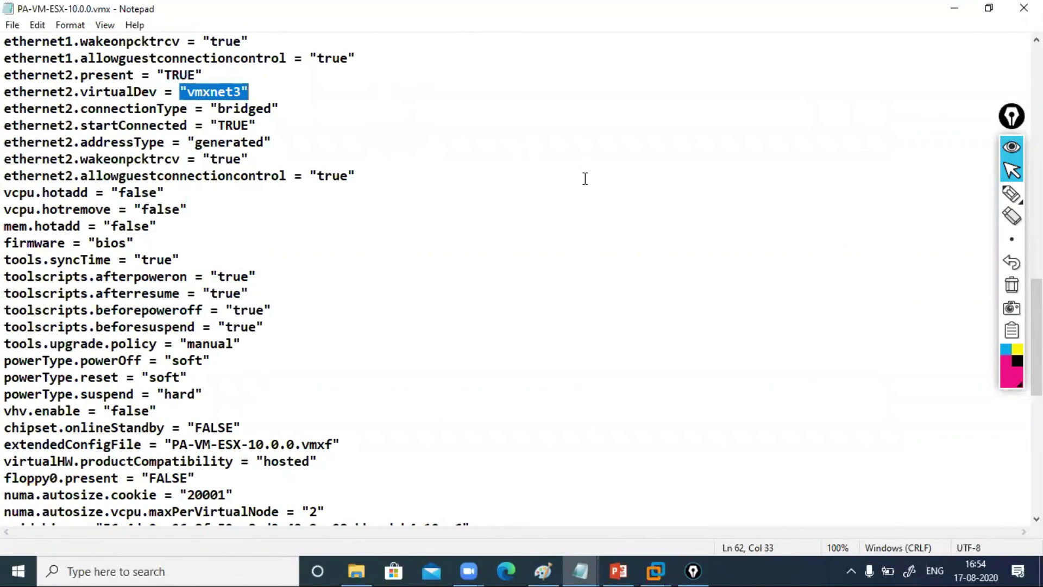
# Replace ethernet3.virtualDev's "e1000" with "vmxnet3" and save the .vmx file
pyautogui.moveTo(1011, 239)
pyautogui.scroll(-7, 521, 281)
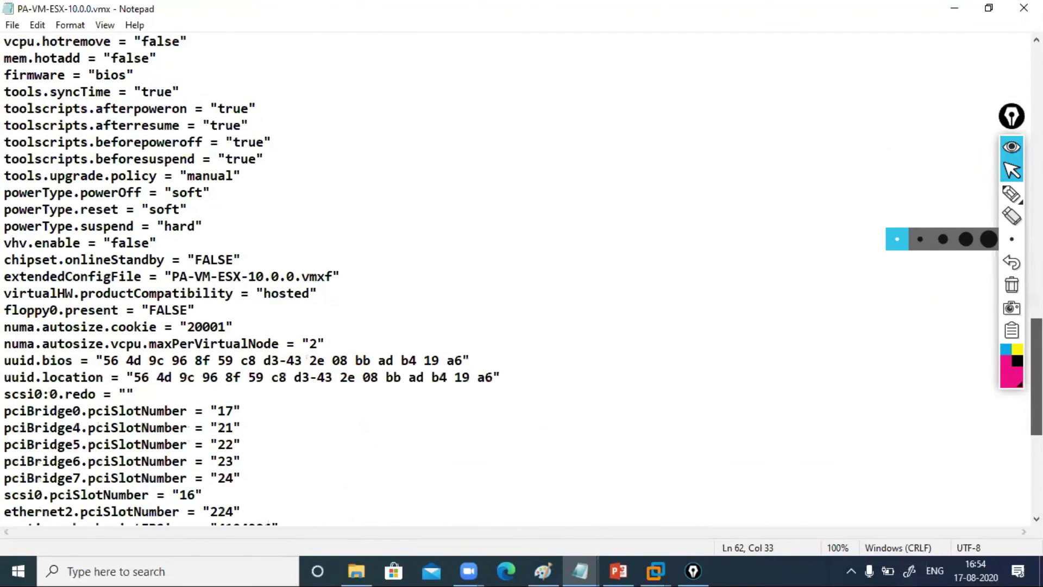
pyautogui.scroll(-3, 435, 465)
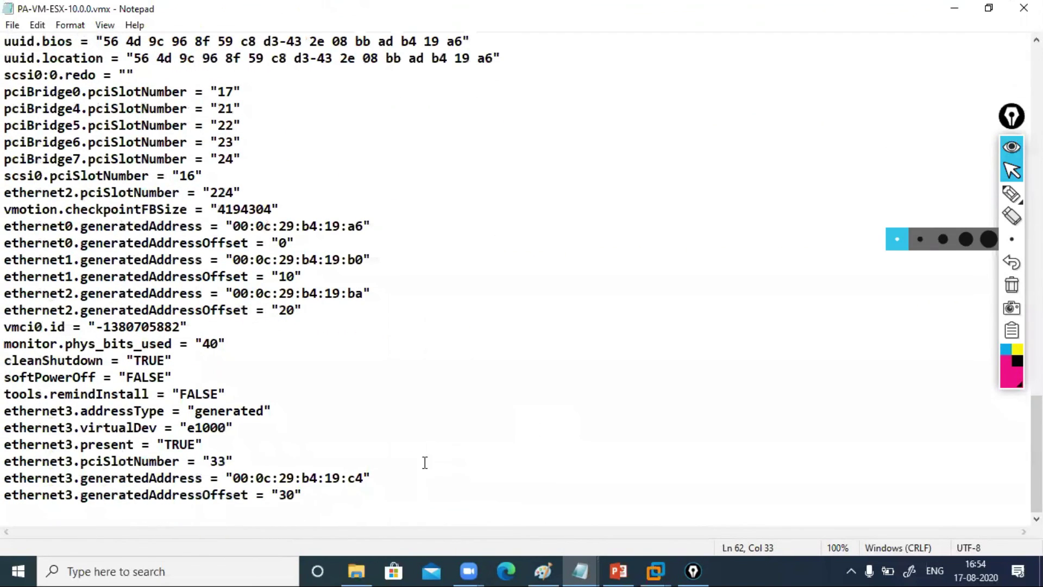
pyautogui.moveTo(181, 428); pyautogui.dragTo(235, 431)
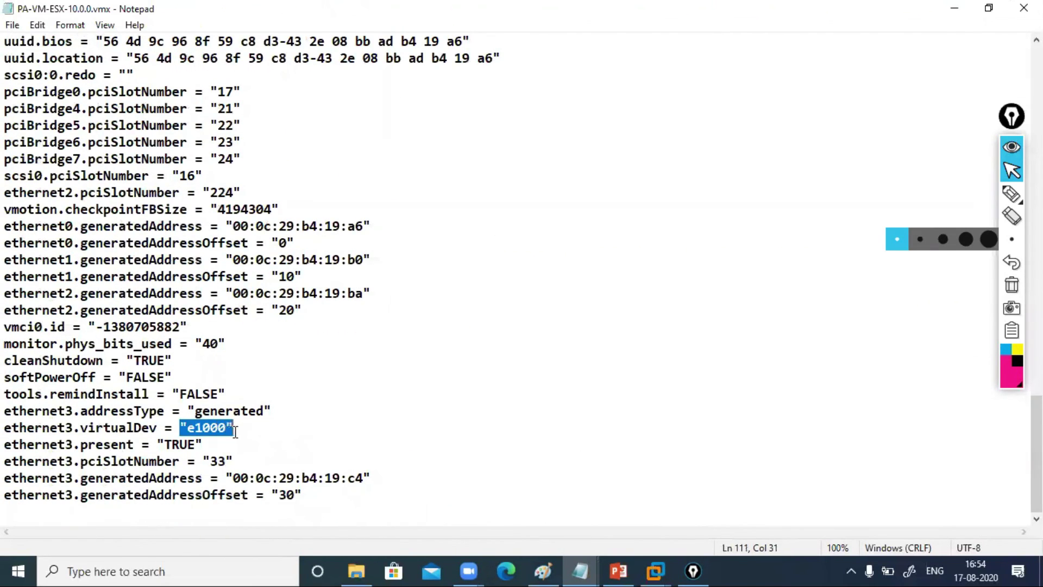
pyautogui.hotkey('ctrl', 'v')
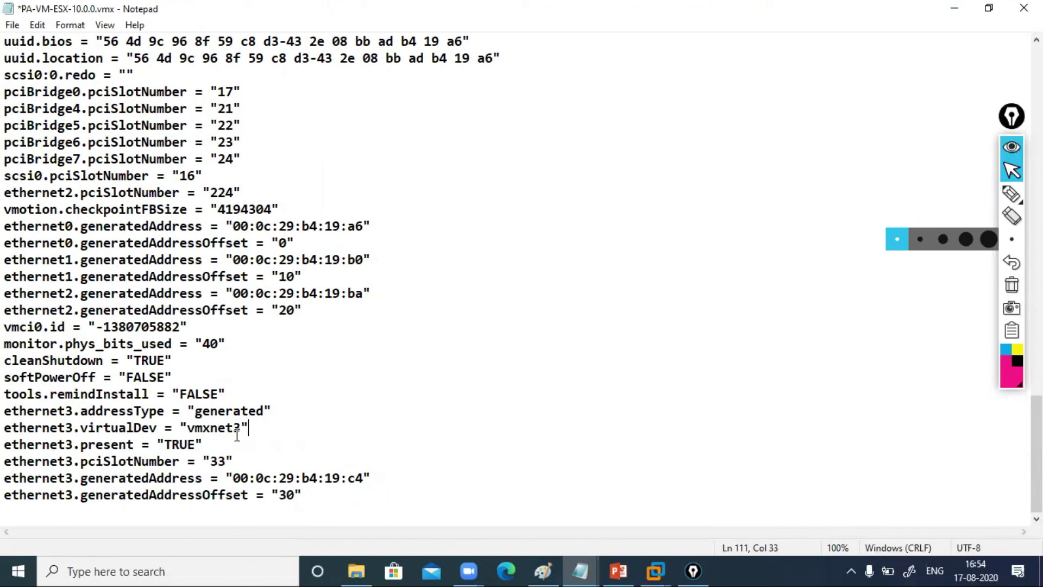
pyautogui.hotkey('ctrl', 's')
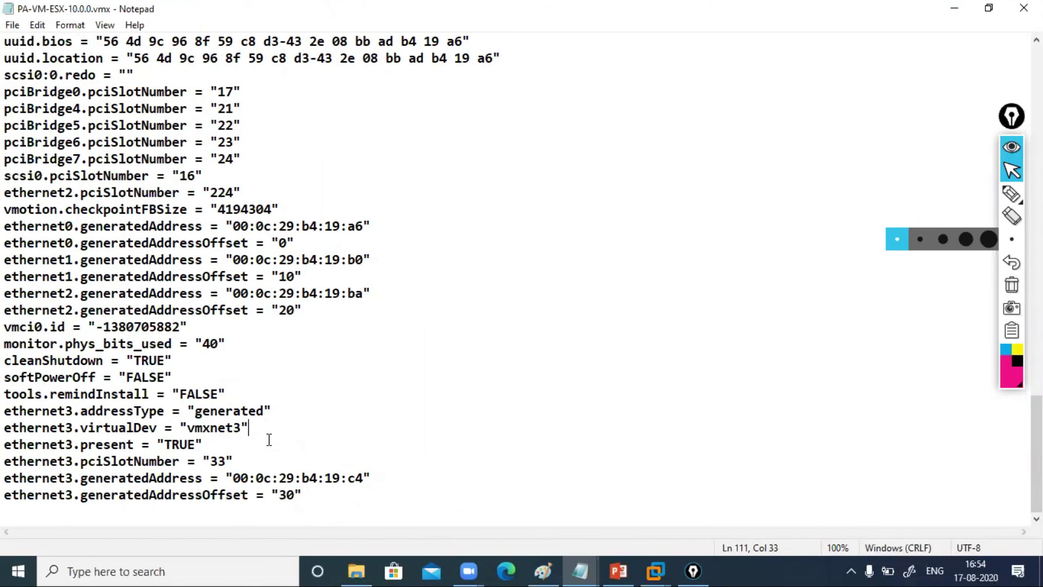
# Close the edited .vmx, minimize File Explorer, and power on PA-VM-ESX-10.0.0 to its boot screen
pyautogui.click(1024, 8)
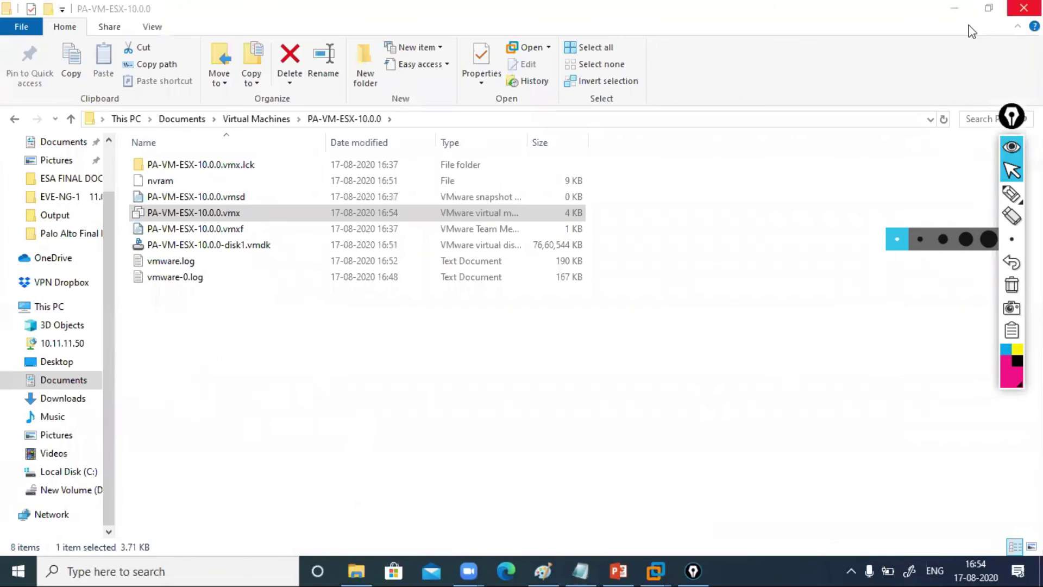
pyautogui.click(952, 10)
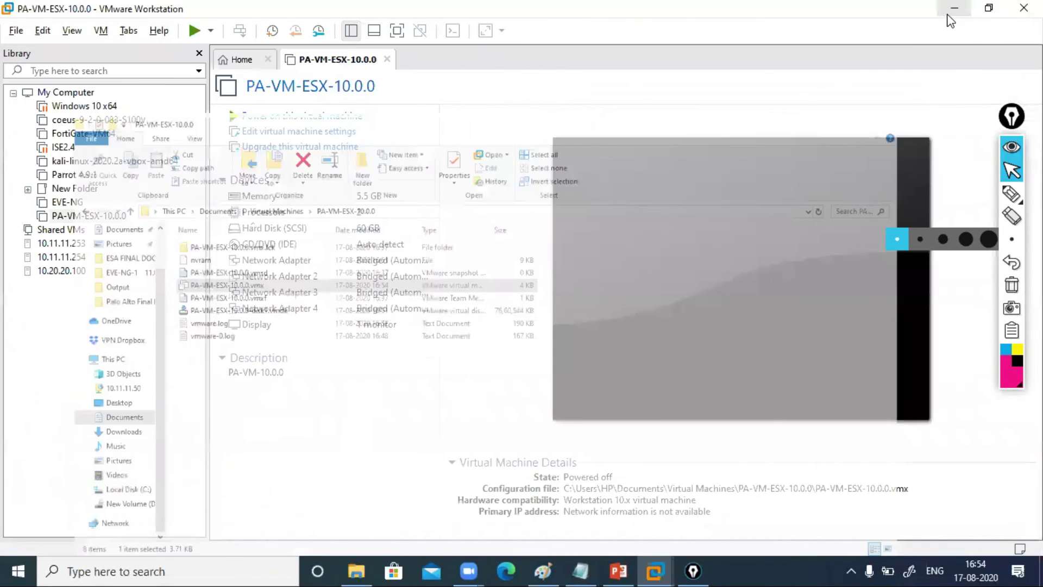
pyautogui.click(332, 116)
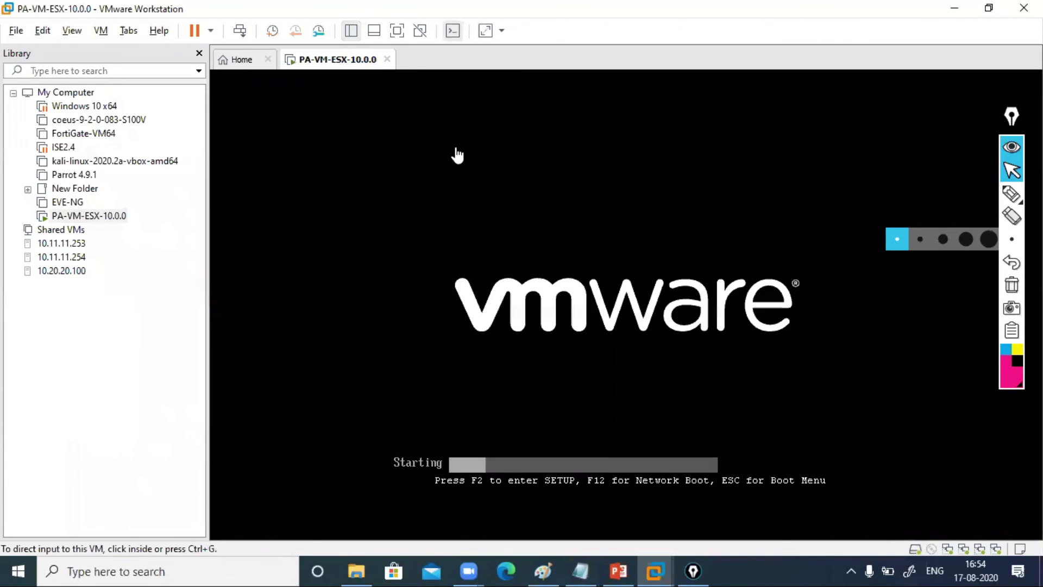